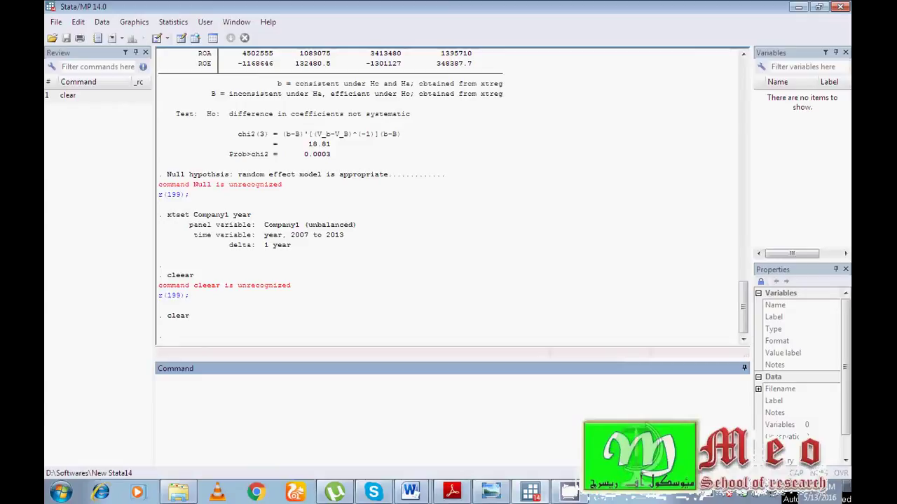
Step: Switch to panel data.pdf in Adobe Reader and read page 1 on the panel data definition, econometric setup and benefits
{"action": "mouse_move", "coordinate": [452, 493]}
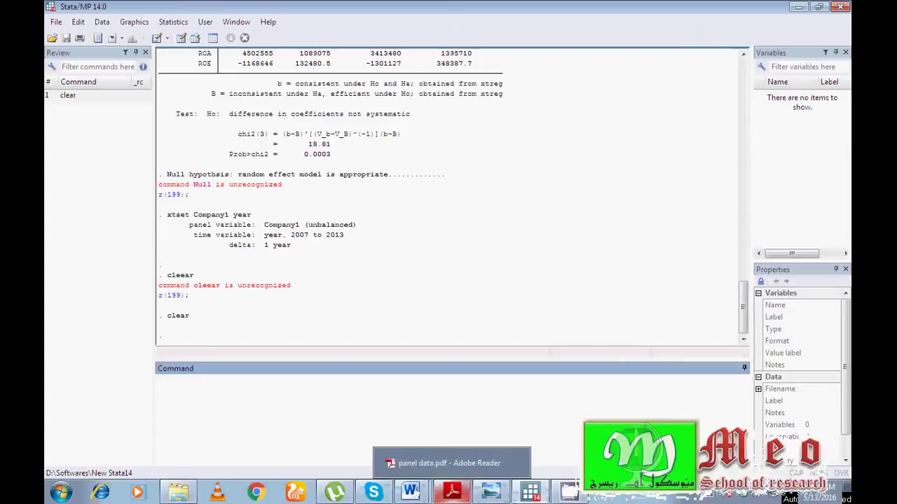
{"action": "left_click", "coordinate": [452, 492]}
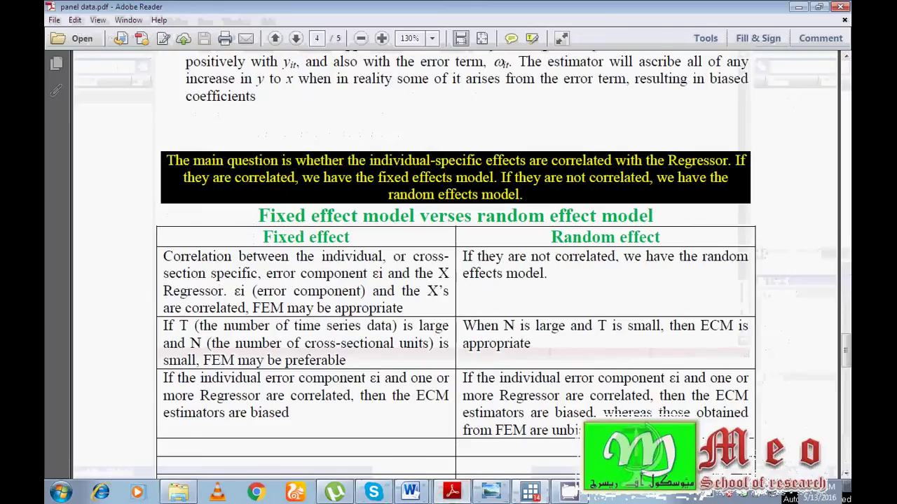
{"action": "scroll", "coordinate": [456, 267], "scroll_direction": "up", "scroll_amount": 20}
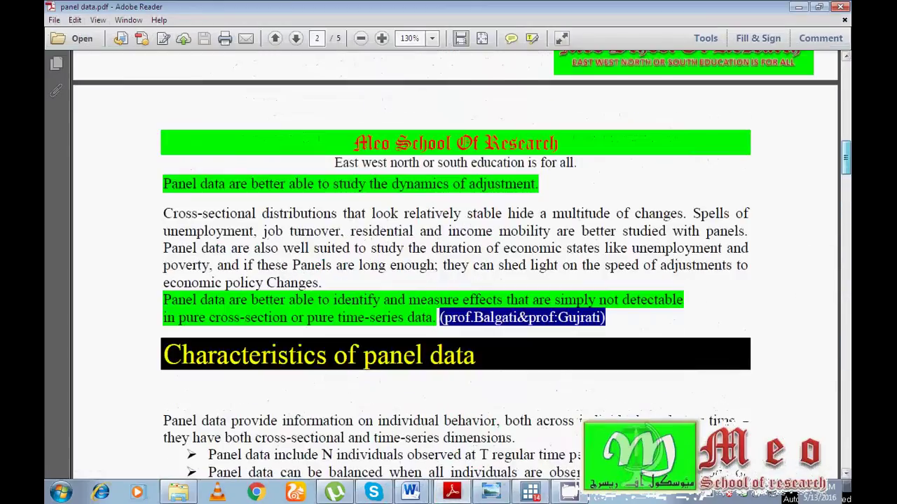
{"action": "scroll", "coordinate": [455, 267], "scroll_direction": "up", "scroll_amount": 20}
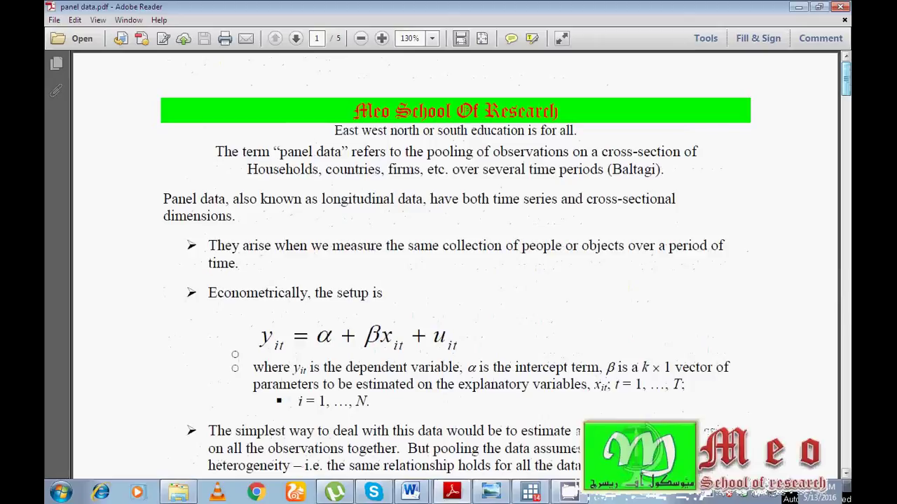
{"action": "scroll", "coordinate": [455, 266], "scroll_direction": "down", "scroll_amount": 3}
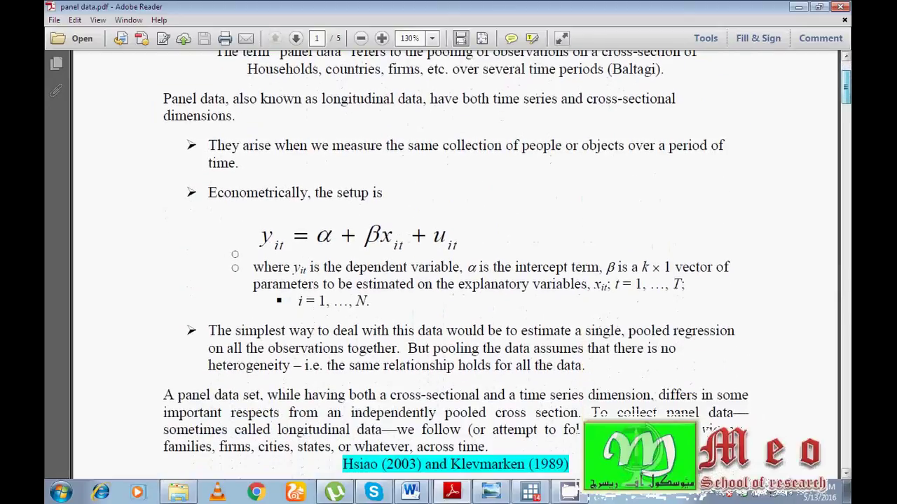
{"action": "scroll", "coordinate": [455, 266], "scroll_direction": "down", "scroll_amount": 6}
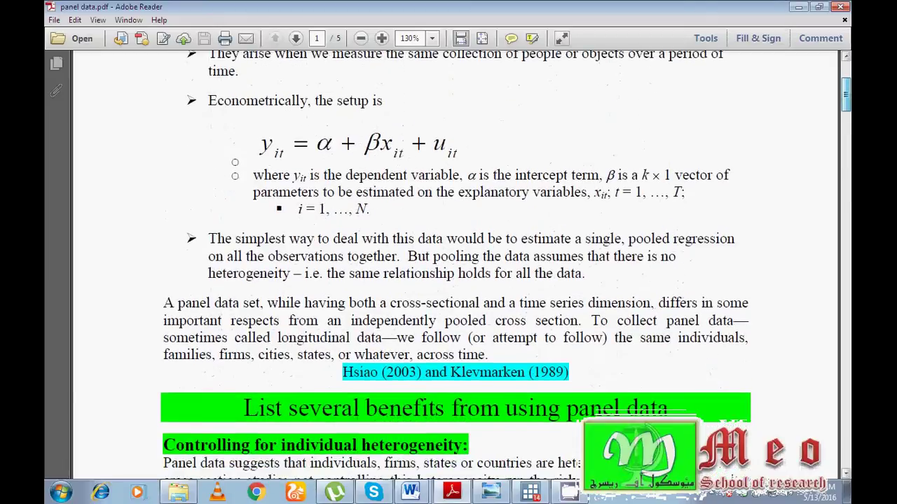
{"action": "scroll", "coordinate": [455, 267], "scroll_direction": "down", "scroll_amount": 4}
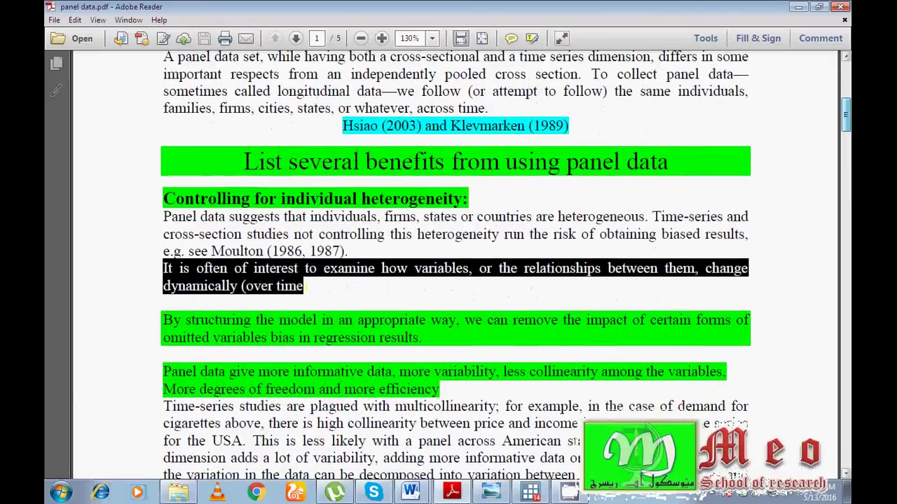
{"action": "scroll", "coordinate": [455, 266], "scroll_direction": "down", "scroll_amount": 1}
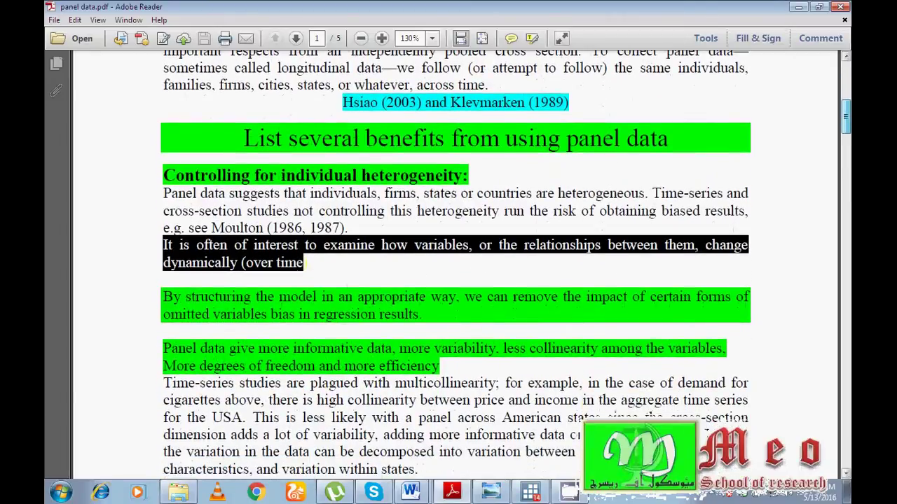
{"action": "scroll", "coordinate": [455, 266], "scroll_direction": "down", "scroll_amount": 1}
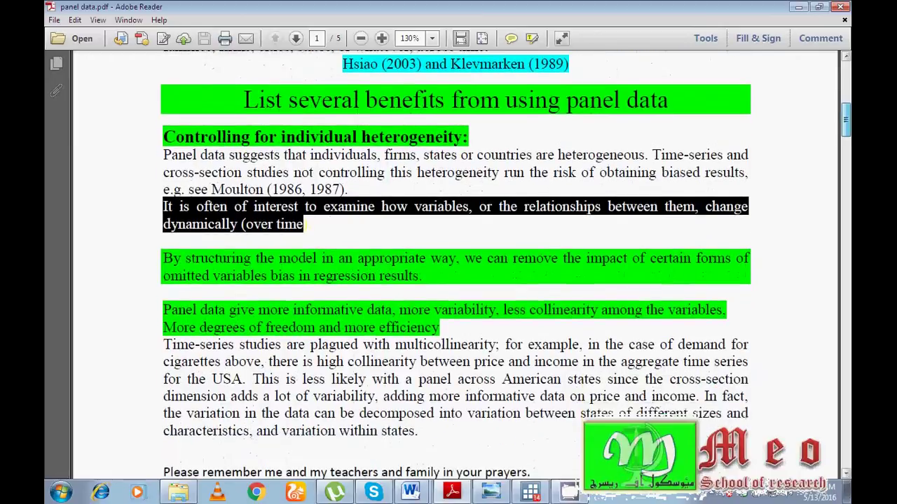
{"action": "scroll", "coordinate": [455, 266], "scroll_direction": "down", "scroll_amount": 8}
{"action": "scroll", "coordinate": [455, 266], "scroll_direction": "up", "scroll_amount": 2}
{"action": "scroll", "coordinate": [455, 266], "scroll_direction": "down", "scroll_amount": 2}
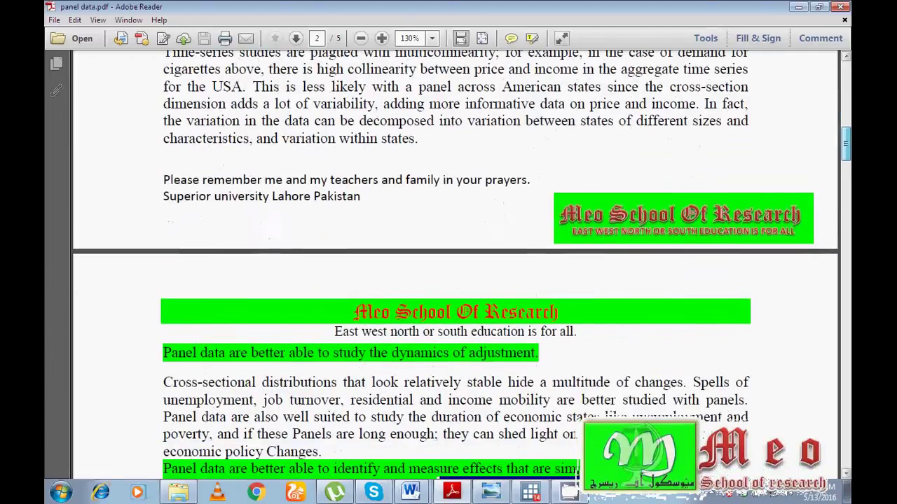
Step: Read page 2 of the PDF on panel data characteristics, panel types, variation and the pooled model
{"action": "scroll", "coordinate": [455, 266], "scroll_direction": "down", "scroll_amount": 9}
{"action": "scroll", "coordinate": [456, 267], "scroll_direction": "up", "scroll_amount": 5}
{"action": "scroll", "coordinate": [455, 266], "scroll_direction": "down", "scroll_amount": 1}
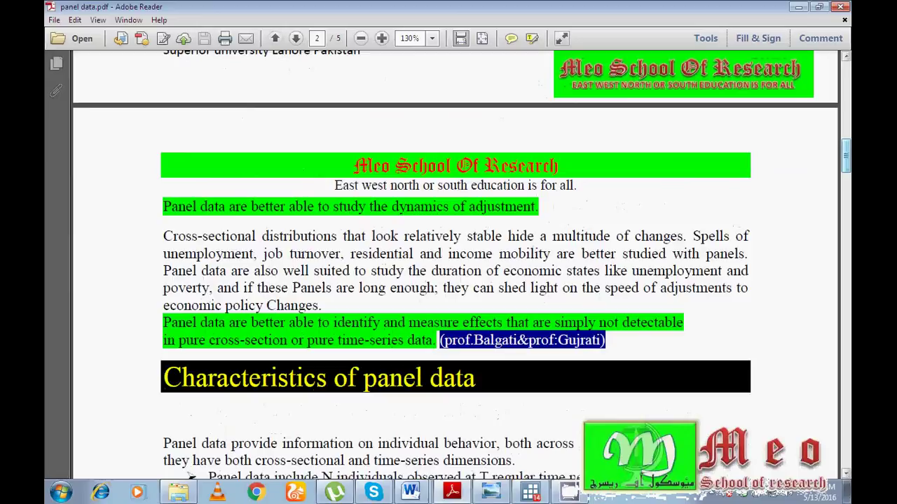
{"action": "scroll", "coordinate": [456, 266], "scroll_direction": "down", "scroll_amount": 2}
{"action": "scroll", "coordinate": [455, 266], "scroll_direction": "down", "scroll_amount": 6}
{"action": "scroll", "coordinate": [455, 266], "scroll_direction": "down", "scroll_amount": 3}
{"action": "scroll", "coordinate": [455, 266], "scroll_direction": "up", "scroll_amount": 1}
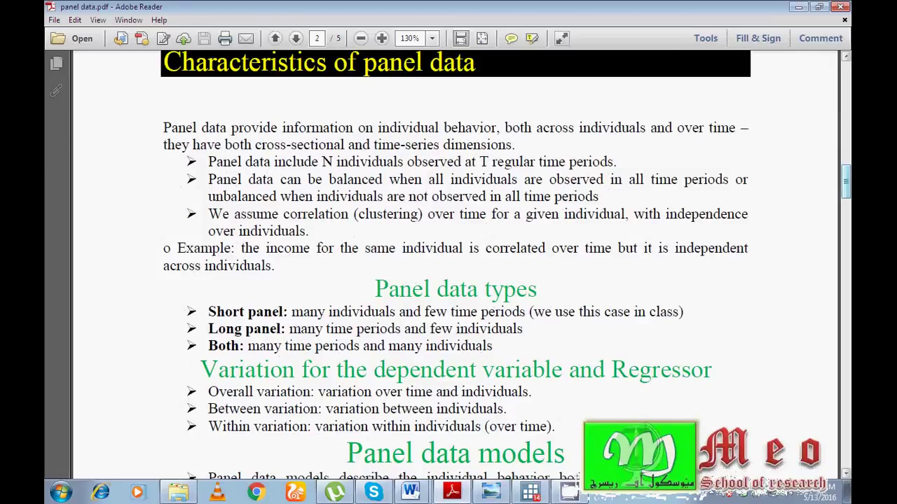
{"action": "scroll", "coordinate": [455, 267], "scroll_direction": "down", "scroll_amount": 10}
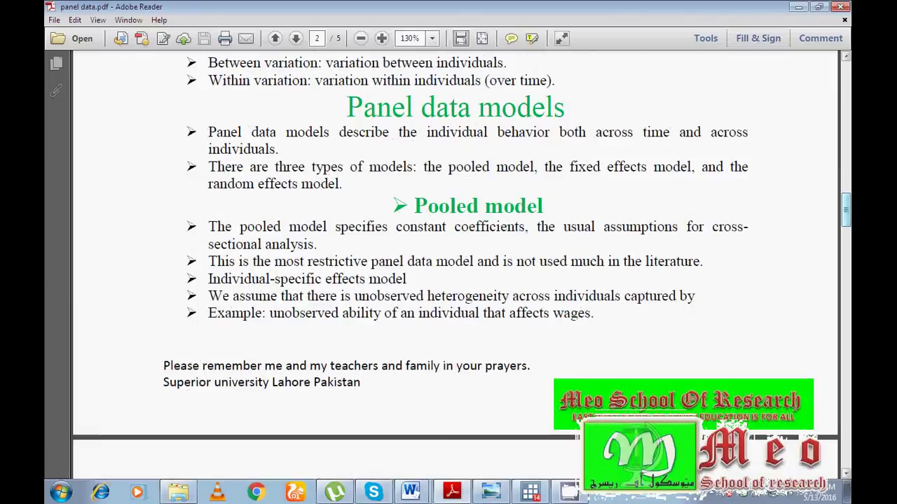
{"action": "scroll", "coordinate": [456, 266], "scroll_direction": "down", "scroll_amount": 10}
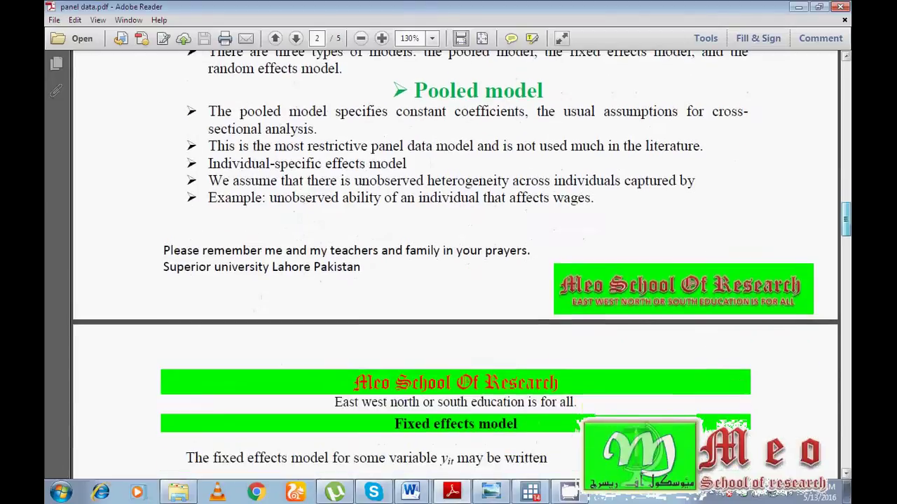
Step: Read the sections on the fixed effects model, the random effects model and choosing between fixed or random effects
{"action": "left_click_drag", "start_coordinate": [845, 241], "coordinate": [846, 242]}
{"action": "scroll", "coordinate": [455, 266], "scroll_direction": "down", "scroll_amount": 8}
{"action": "scroll", "coordinate": [456, 267], "scroll_direction": "down", "scroll_amount": 2}
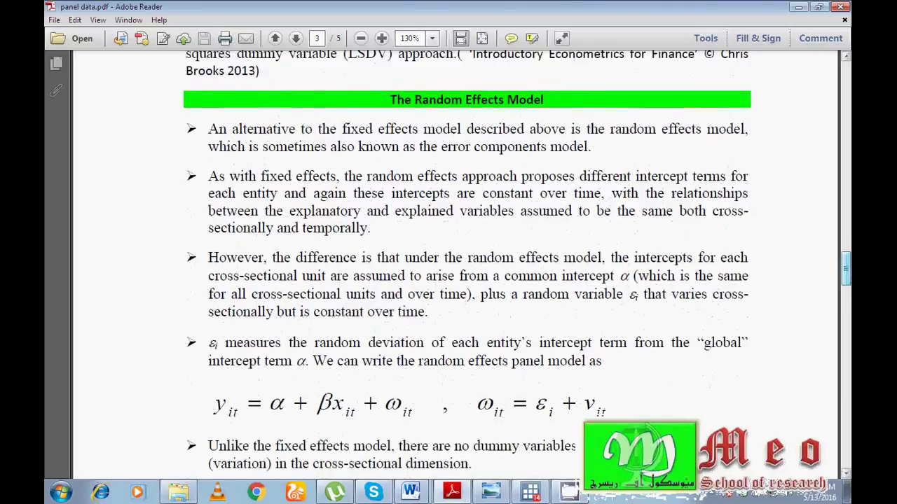
{"action": "scroll", "coordinate": [455, 266], "scroll_direction": "down", "scroll_amount": 7}
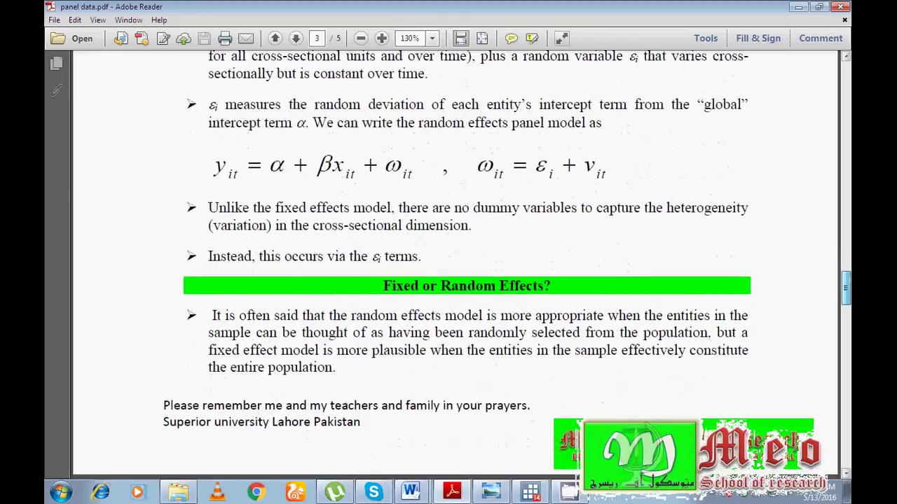
{"action": "scroll", "coordinate": [456, 266], "scroll_direction": "down", "scroll_amount": 1}
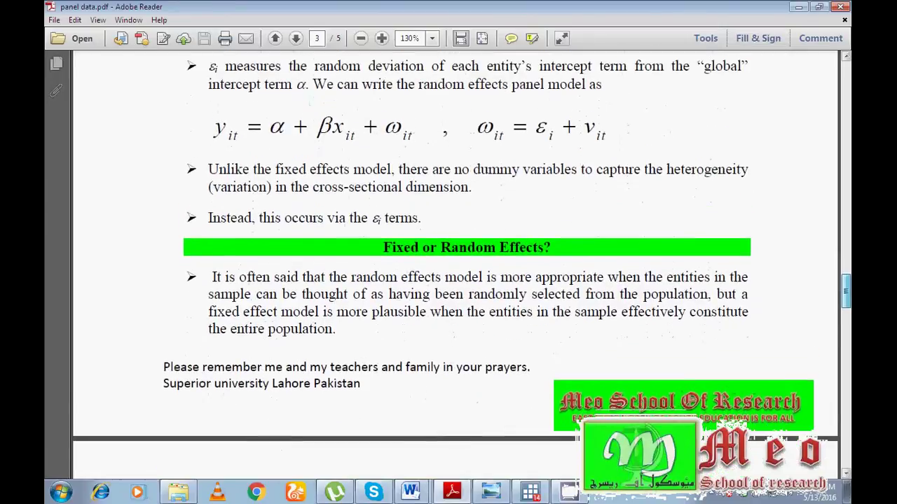
{"action": "scroll", "coordinate": [455, 266], "scroll_direction": "down", "scroll_amount": 2}
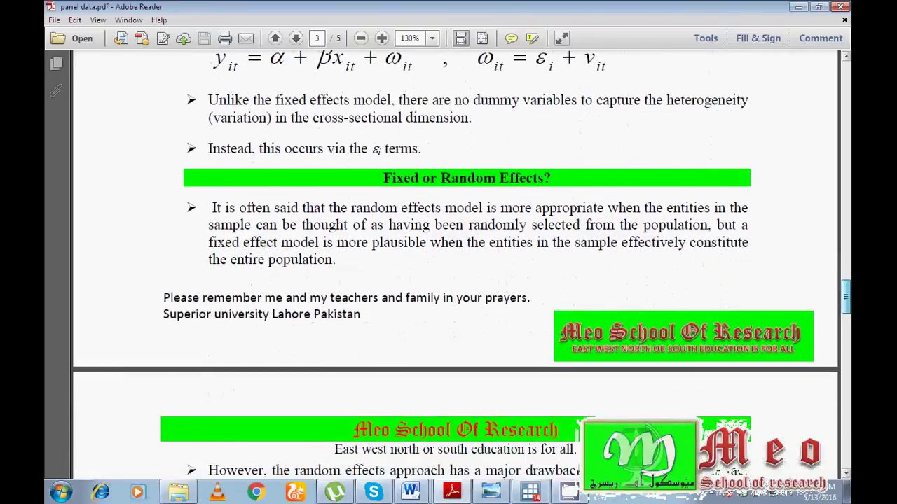
{"action": "scroll", "coordinate": [456, 267], "scroll_direction": "down", "scroll_amount": 4}
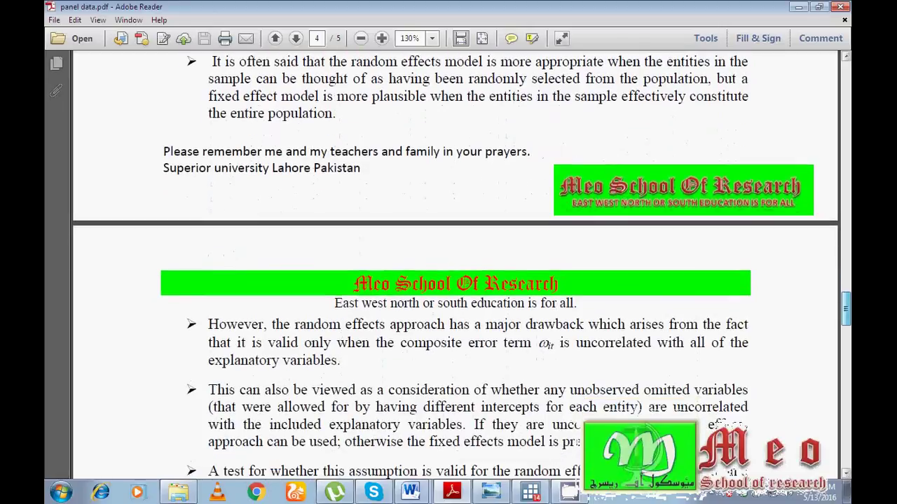
{"action": "scroll", "coordinate": [455, 266], "scroll_direction": "up", "scroll_amount": 1}
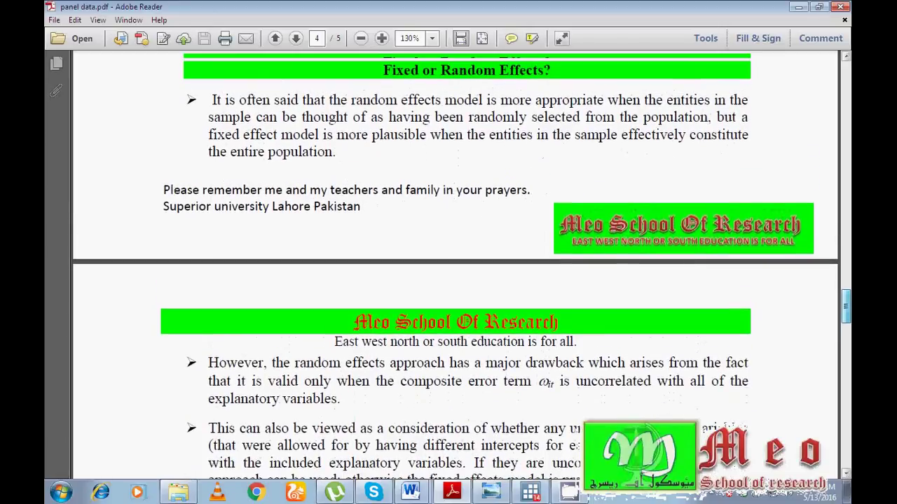
Step: Review the table comparing fixed and random effect models, and view the housman test image in Windows Photo Viewer
{"action": "scroll", "coordinate": [455, 266], "scroll_direction": "down", "scroll_amount": 13}
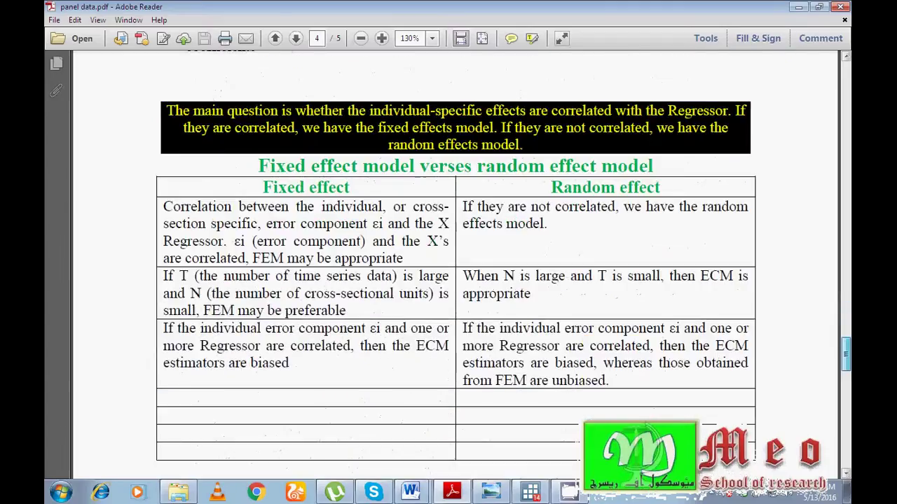
{"action": "scroll", "coordinate": [455, 266], "scroll_direction": "down", "scroll_amount": 2}
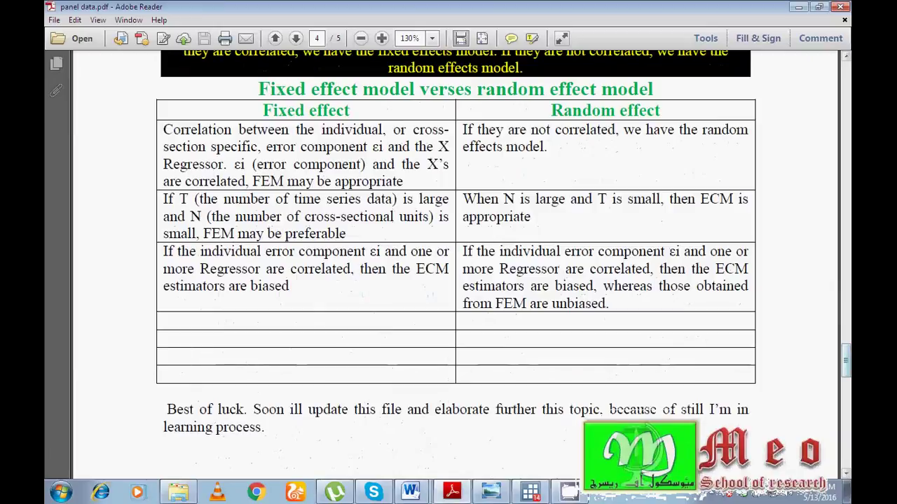
{"action": "scroll", "coordinate": [456, 266], "scroll_direction": "up", "scroll_amount": 3}
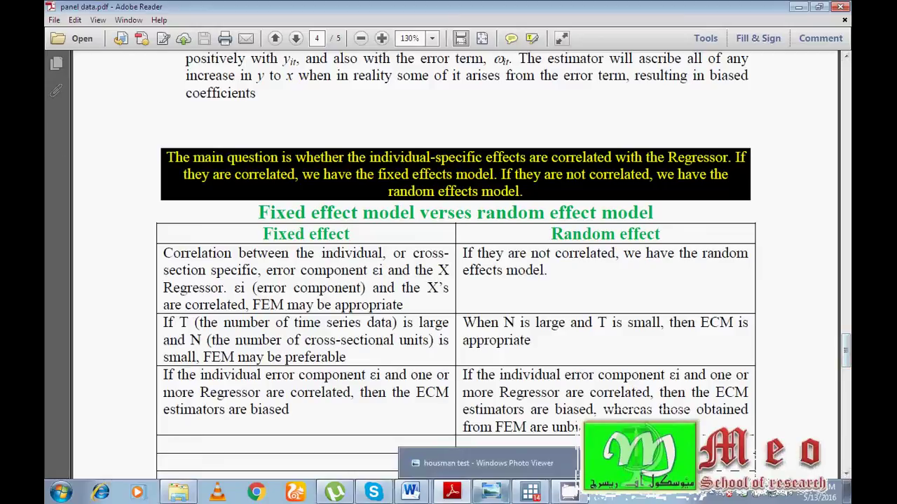
{"action": "left_click", "coordinate": [491, 492]}
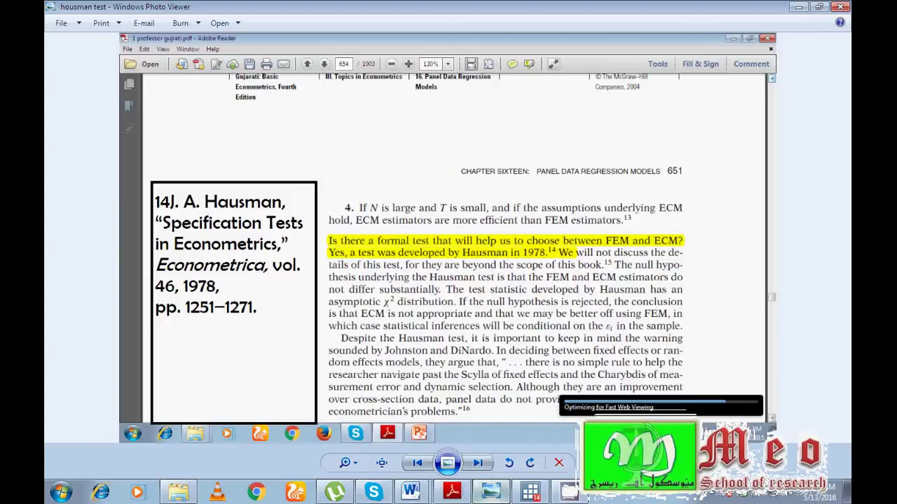
Step: Switch to Stata and open the dataset panel data file.dta from the New Stata14 folder
{"action": "left_click", "coordinate": [529, 492]}
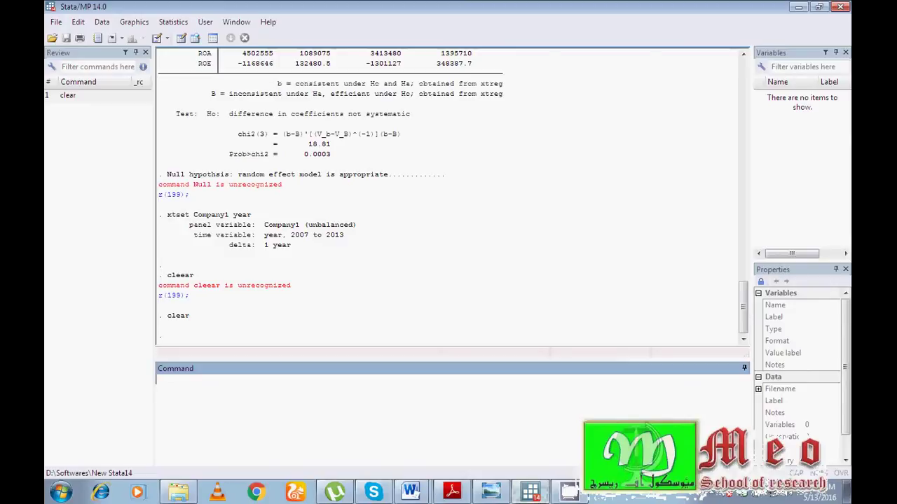
{"action": "left_click", "coordinate": [57, 22]}
{"action": "key", "text": "Return"}
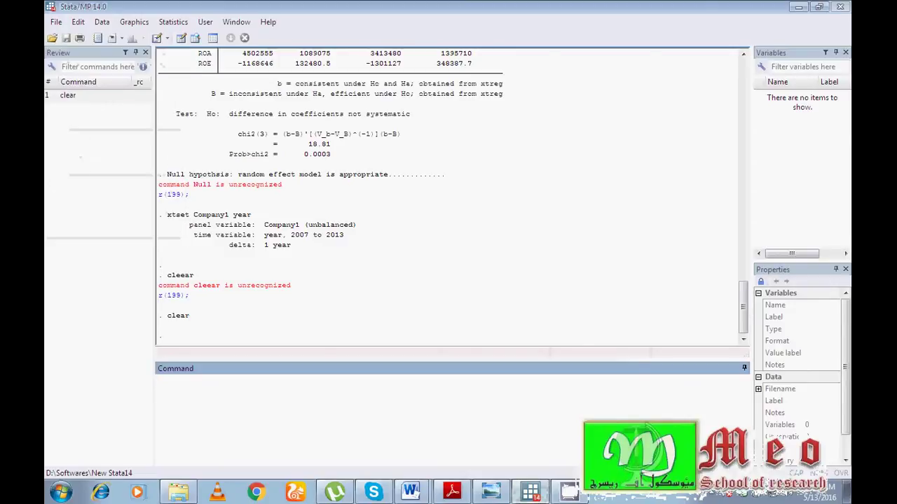
{"action": "left_click", "coordinate": [395, 246]}
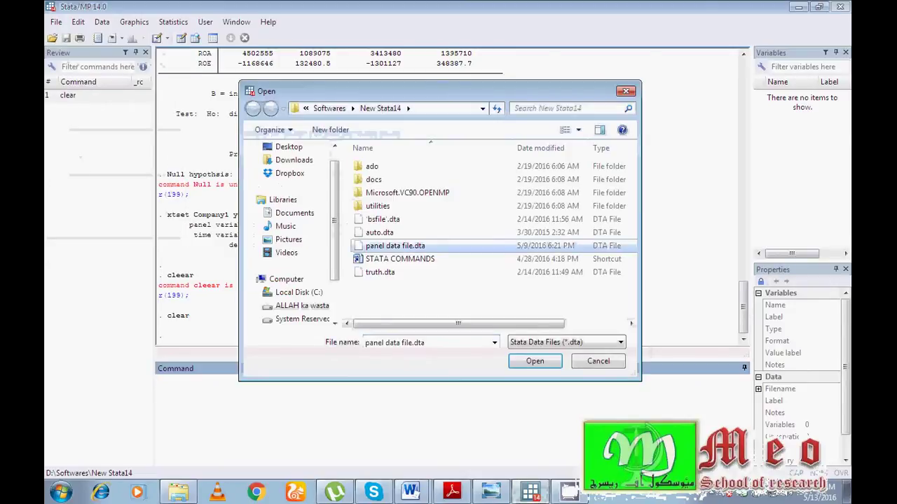
{"action": "left_click", "coordinate": [535, 362]}
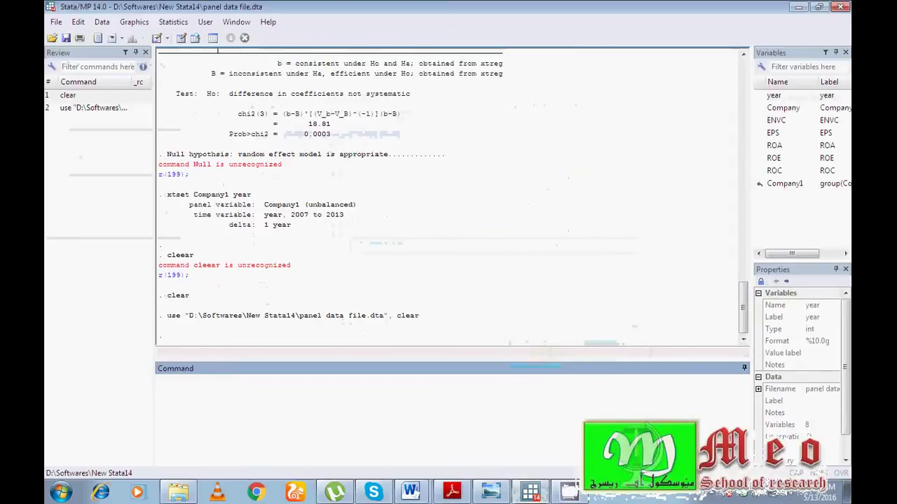
Step: Drop the variable Company1 from the dataset
{"action": "left_click", "coordinate": [785, 183]}
{"action": "right_click", "coordinate": [784, 185]}
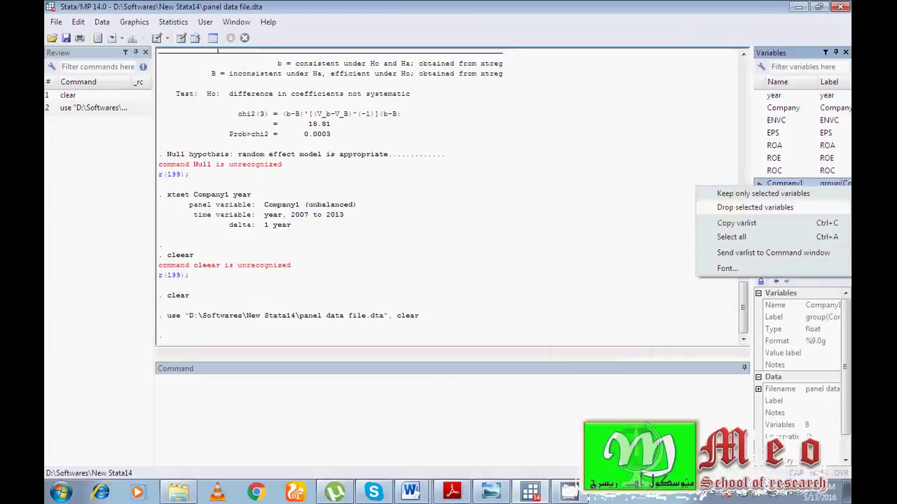
{"action": "left_click", "coordinate": [754, 207]}
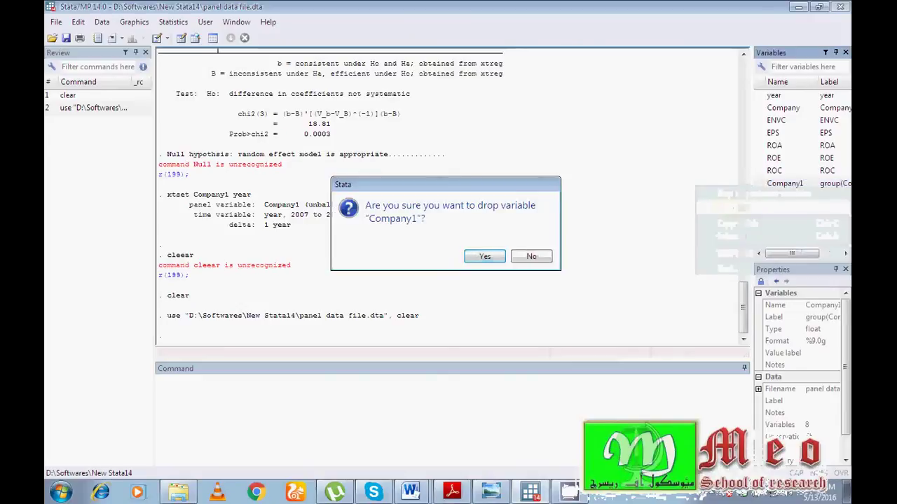
{"action": "left_click", "coordinate": [483, 257]}
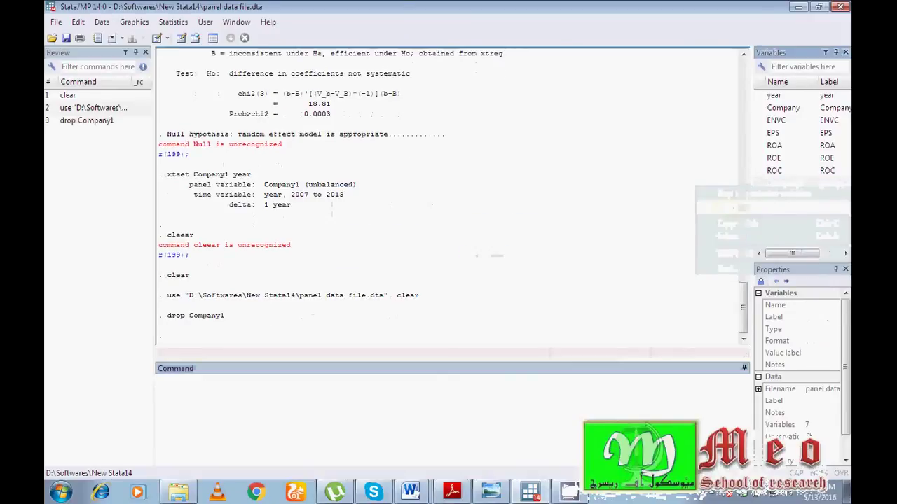
Step: Inspect the year, Company, ENVC, EPS, ROA, ROE and ROC columns in the Data Editor, and close the editor
{"action": "left_click", "coordinate": [181, 39]}
{"action": "left_click", "coordinate": [251, 127]}
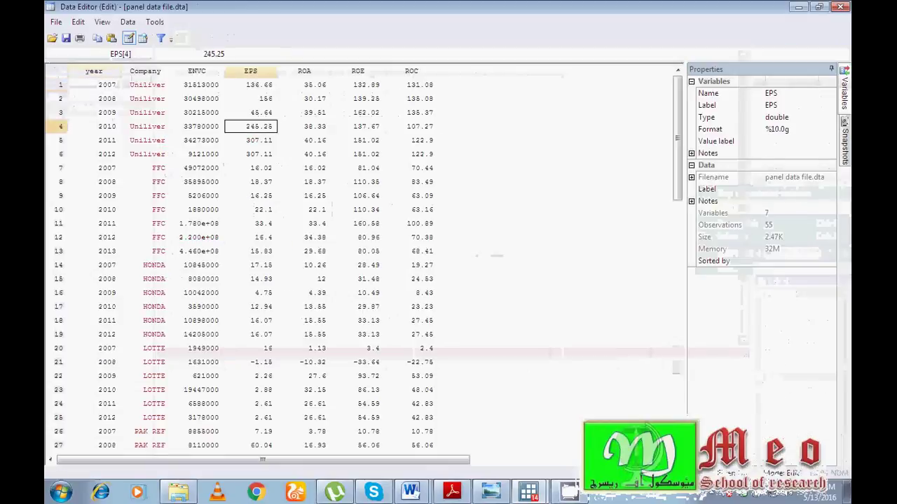
{"action": "left_click", "coordinate": [94, 71]}
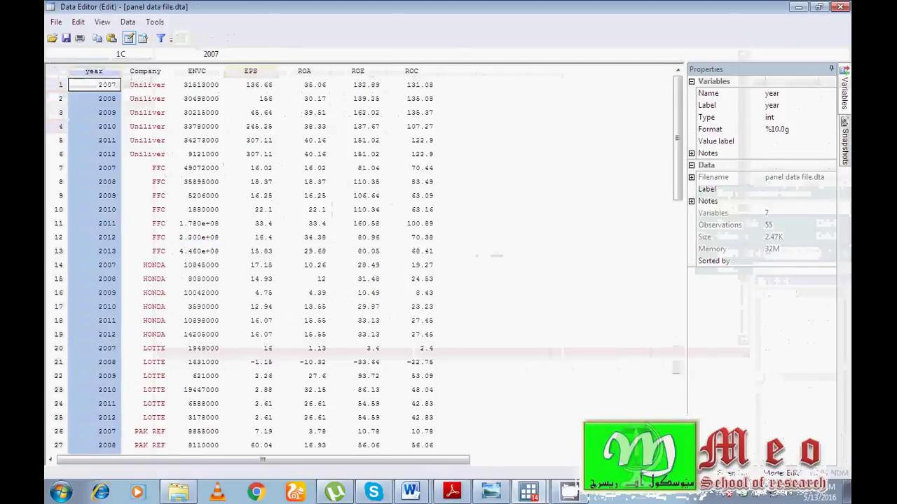
{"action": "left_click", "coordinate": [145, 71]}
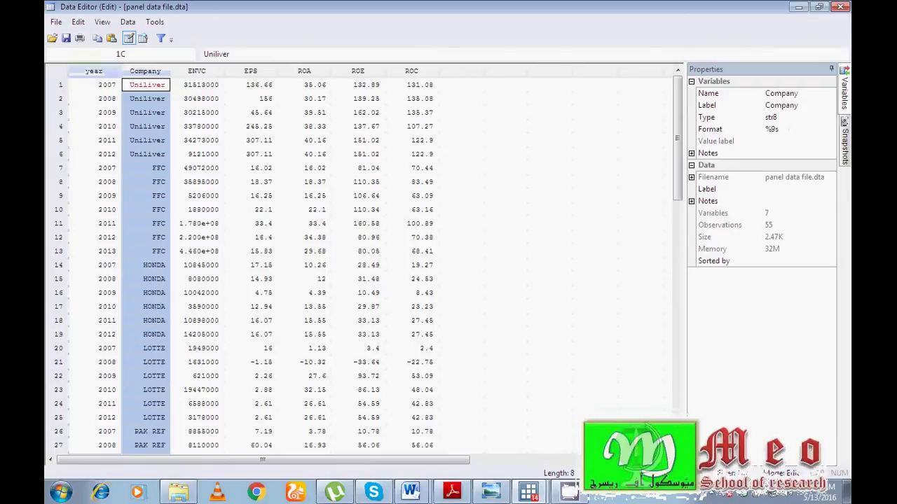
{"action": "left_click", "coordinate": [197, 71]}
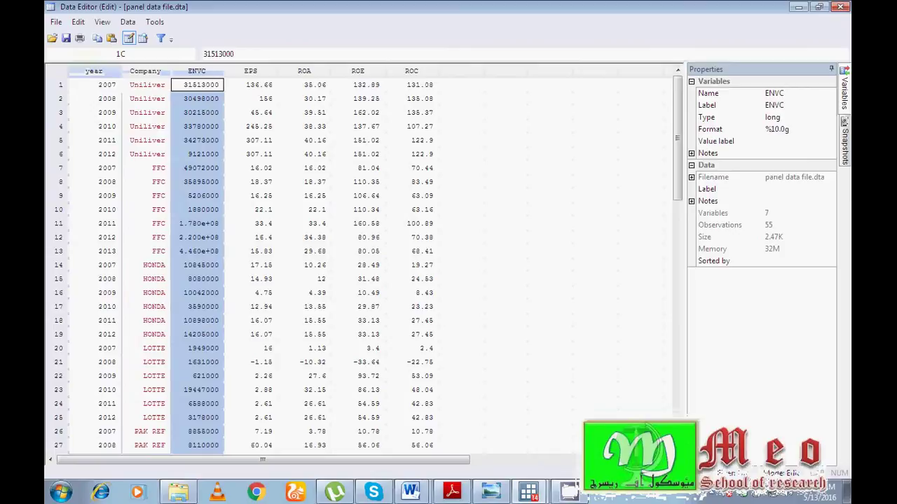
{"action": "left_click", "coordinate": [251, 71]}
{"action": "left_click", "coordinate": [304, 71]}
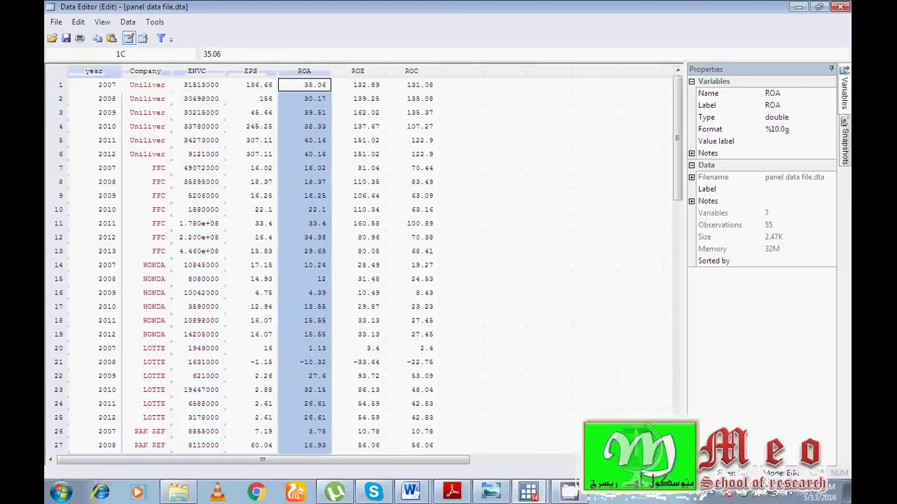
{"action": "left_click", "coordinate": [358, 72]}
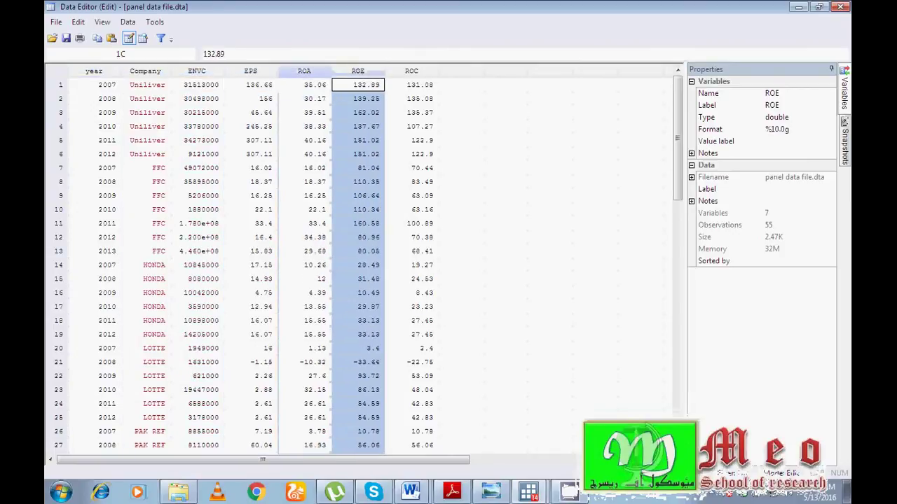
{"action": "left_click", "coordinate": [411, 71]}
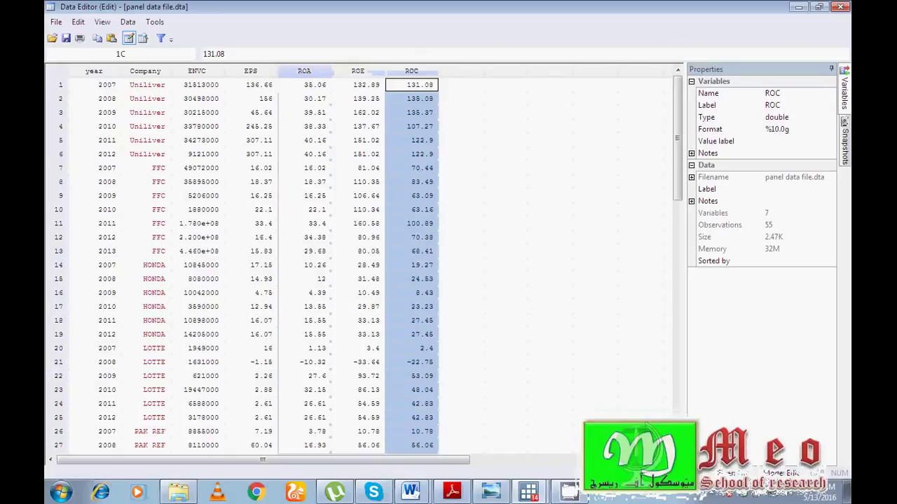
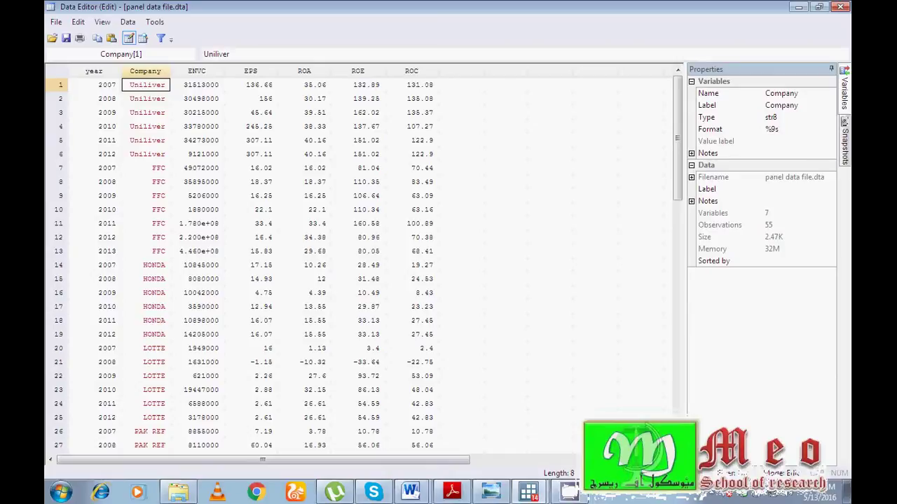
{"action": "left_click", "coordinate": [461, 85]}
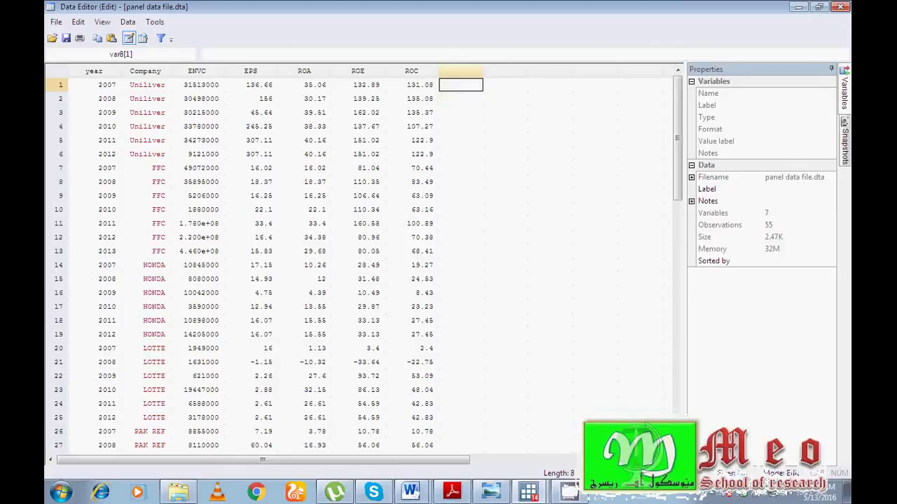
{"action": "left_click", "coordinate": [840, 7]}
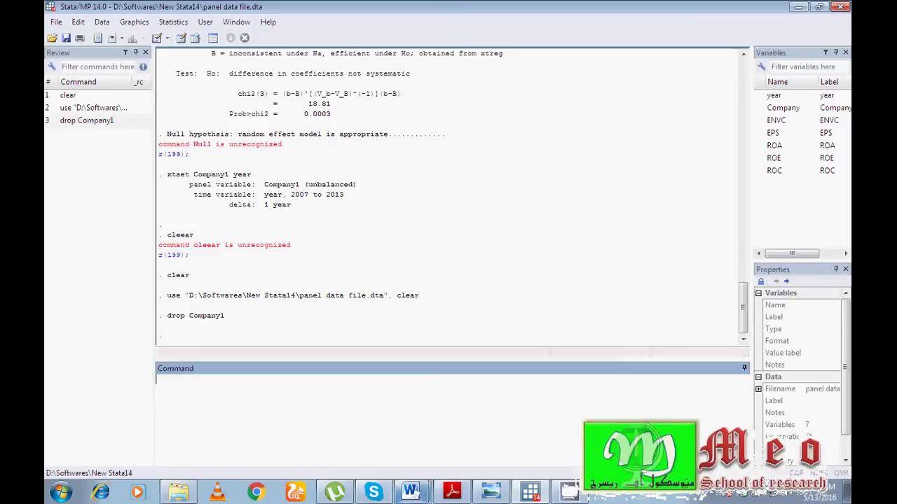
Step: Switch to the STATA COMMANDS document in Word and copy the command egen Company1=group( Company)
{"action": "mouse_move", "coordinate": [412, 493]}
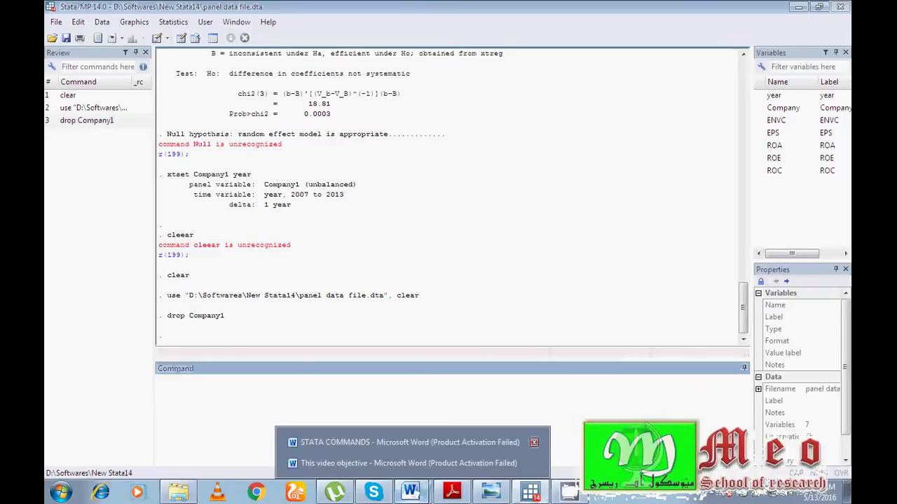
{"action": "left_click", "coordinate": [407, 442]}
{"action": "left_click_drag", "start_coordinate": [846, 288], "coordinate": [845, 291]}
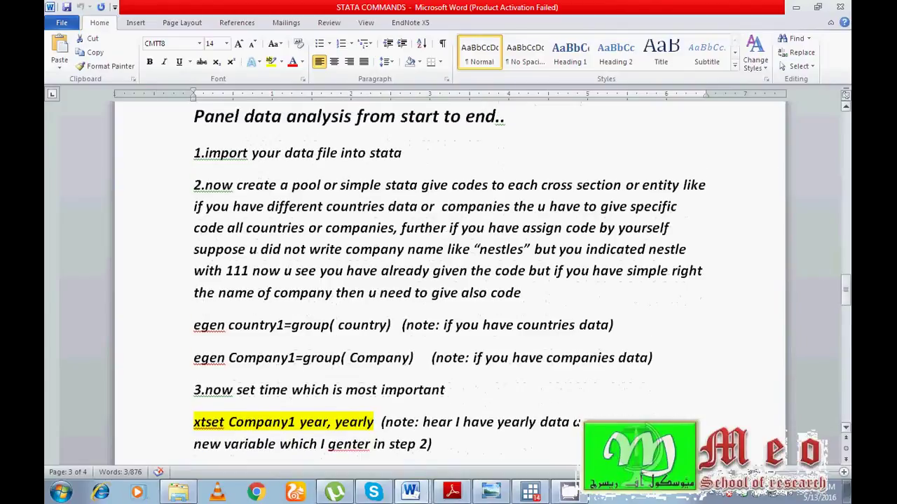
{"action": "left_click_drag", "start_coordinate": [193, 358], "coordinate": [414, 358]}
{"action": "right_click", "coordinate": [397, 359]}
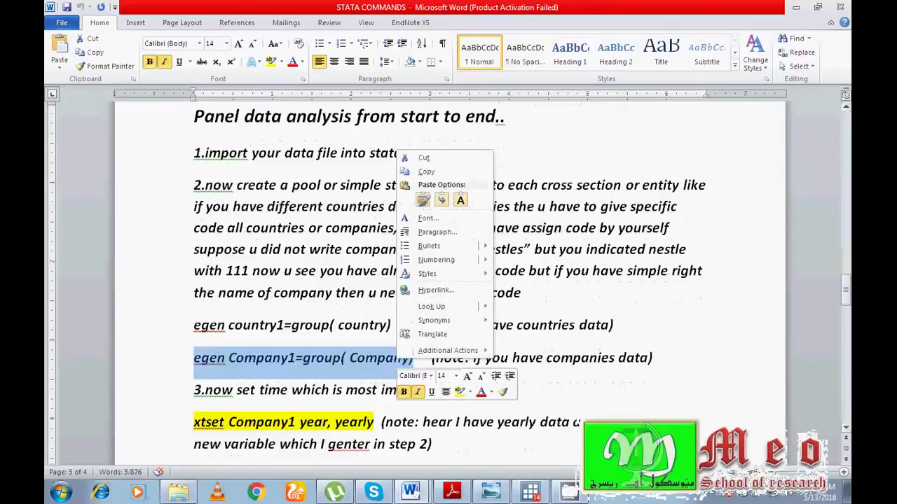
{"action": "left_click", "coordinate": [426, 172]}
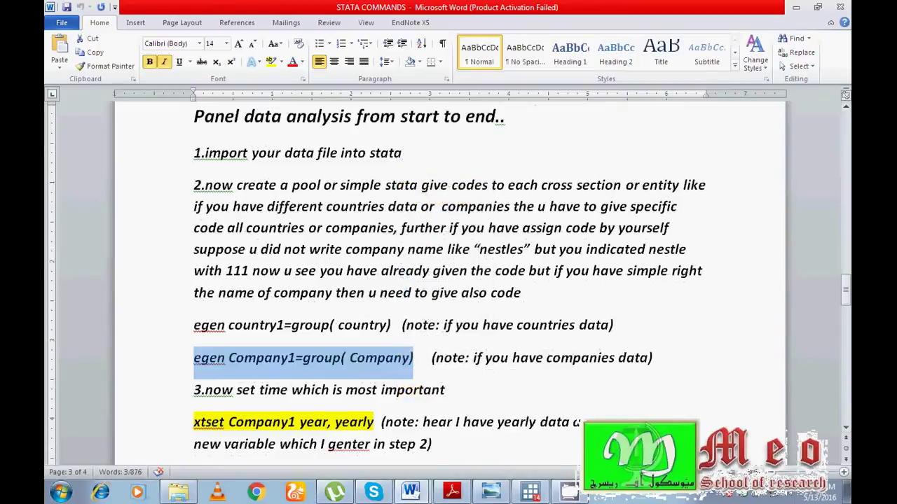
Step: Switch to Stata and run egen Company1=group( Company) to generate numeric codes for the companies
{"action": "left_click", "coordinate": [530, 492]}
{"action": "key", "text": "ctrl+v"}
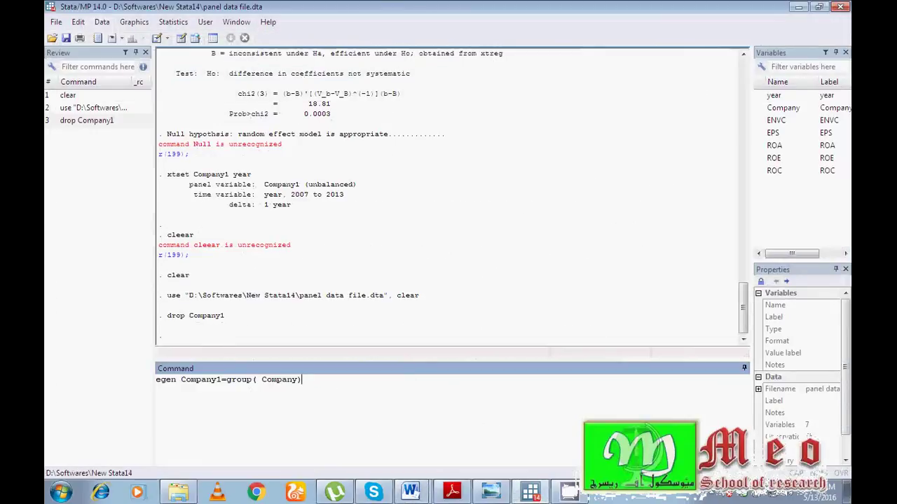
{"action": "key", "text": "Return"}
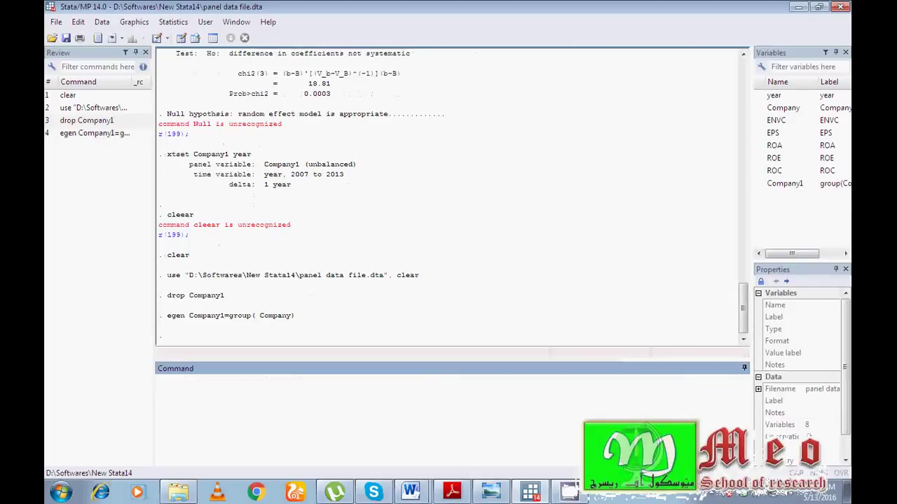
Step: Compare the Company1 codes with the company names in the Data Editor down to row 14, and close the editor
{"action": "left_click", "coordinate": [182, 38]}
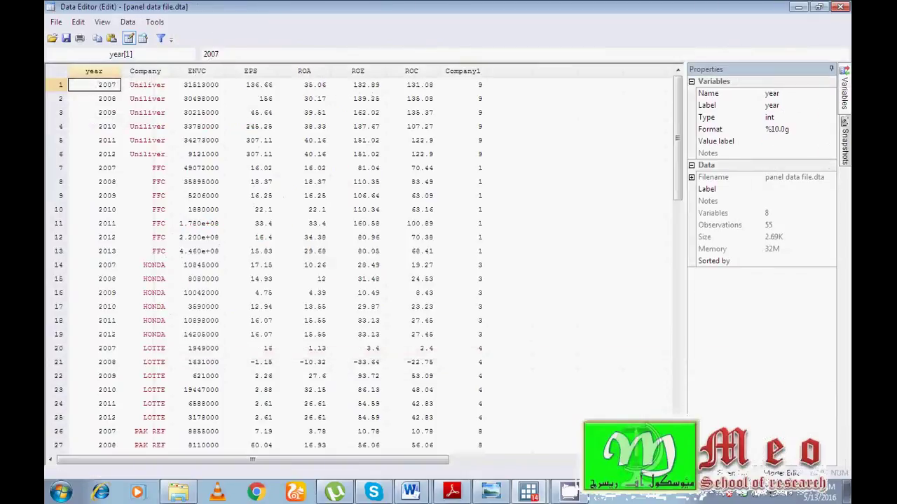
{"action": "left_click", "coordinate": [462, 71]}
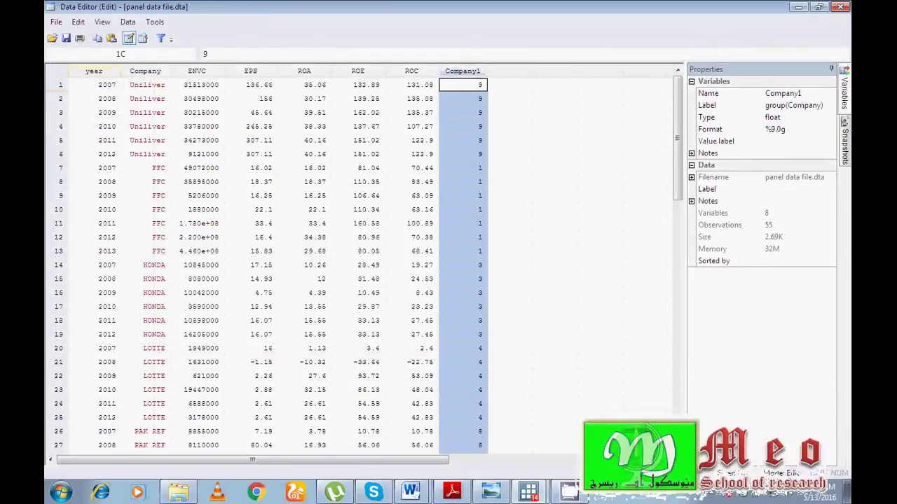
{"action": "left_click", "coordinate": [147, 85]}
{"action": "left_click", "coordinate": [463, 84]}
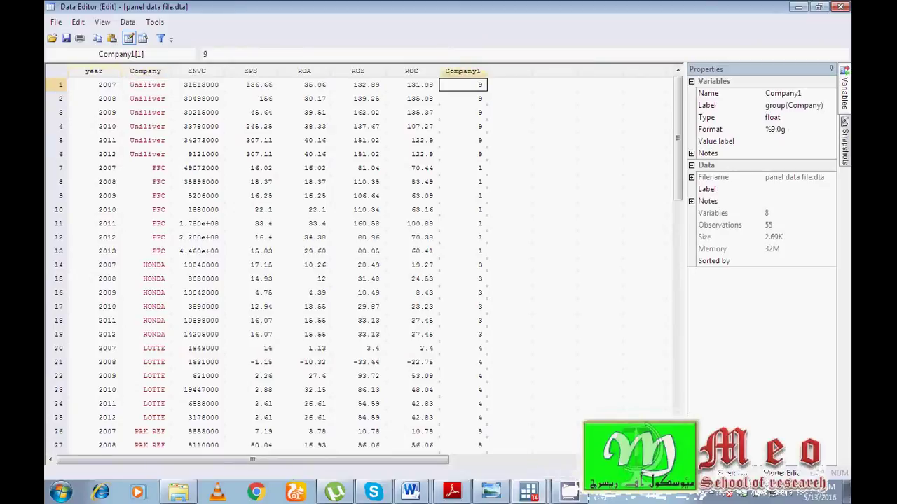
{"action": "key", "text": "Down"}
{"action": "key", "text": "Down"}
{"action": "key", "text": "Down"}
{"action": "key", "text": "Down"}
{"action": "key", "text": "Down"}
{"action": "key", "text": "Down"}
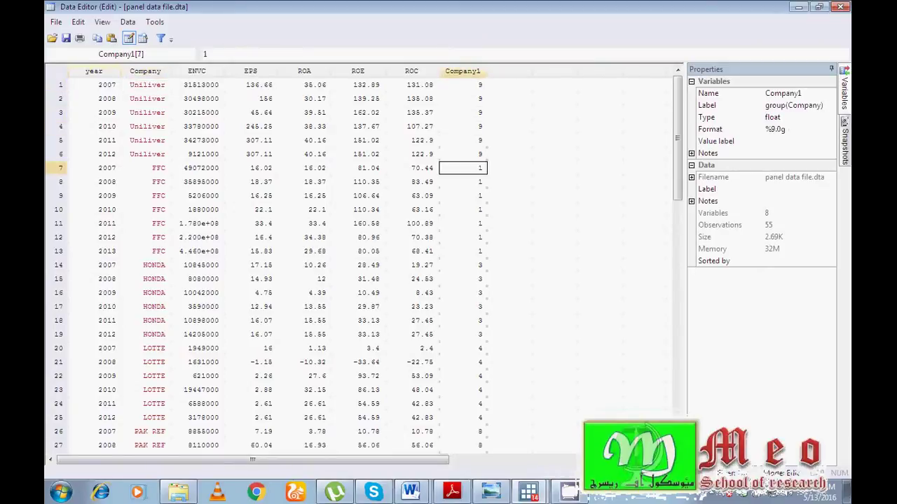
{"action": "key", "text": "Down"}
{"action": "key", "text": "Down"}
{"action": "key", "text": "Down"}
{"action": "key", "text": "Down"}
{"action": "key", "text": "Down"}
{"action": "key", "text": "Down"}
{"action": "key", "text": "Down"}
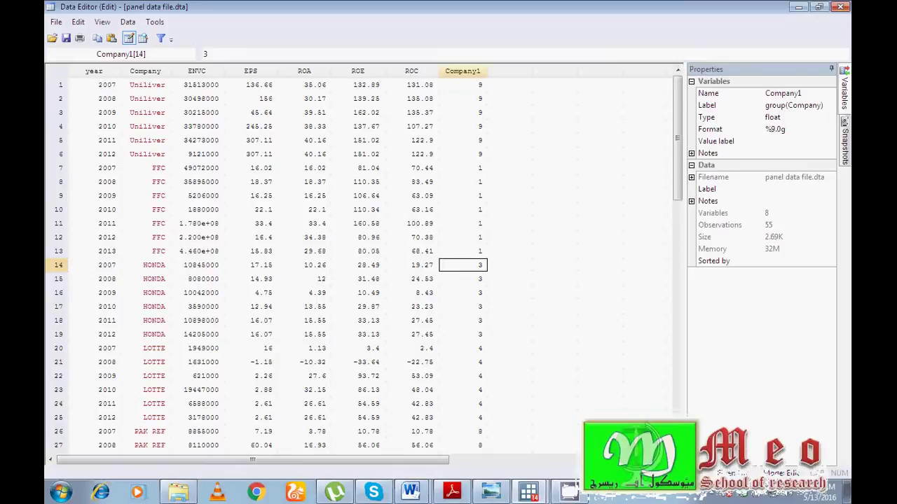
{"action": "left_click", "coordinate": [840, 6]}
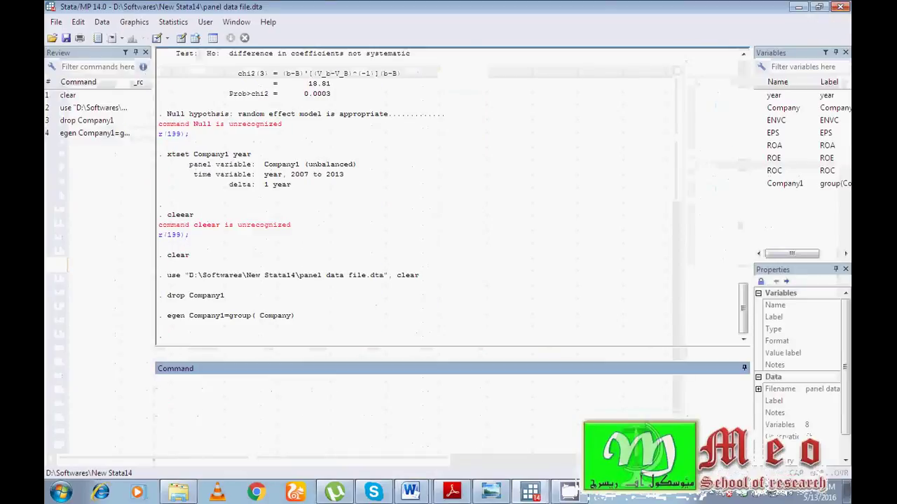
Step: Switch to the STATA COMMANDS document in Word and copy the highlighted command xtset Company1 year, yearly
{"action": "mouse_move", "coordinate": [530, 492]}
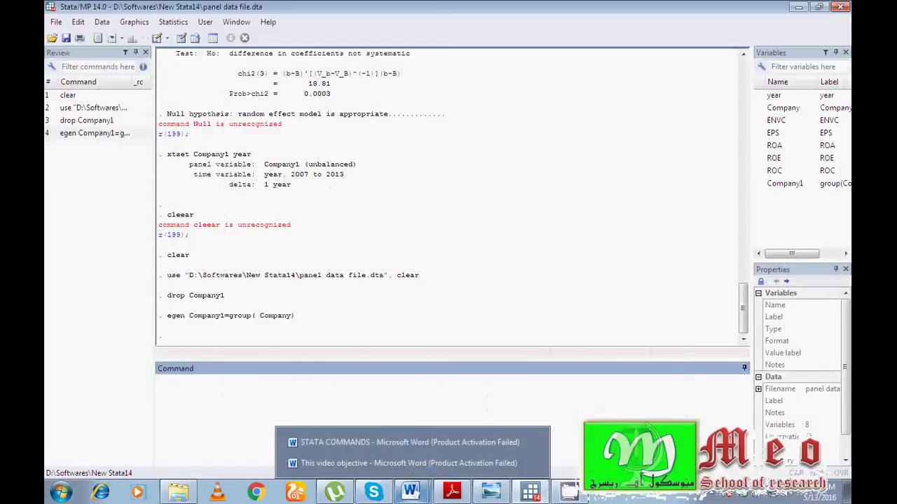
{"action": "left_click", "coordinate": [414, 494]}
{"action": "left_click", "coordinate": [532, 443]}
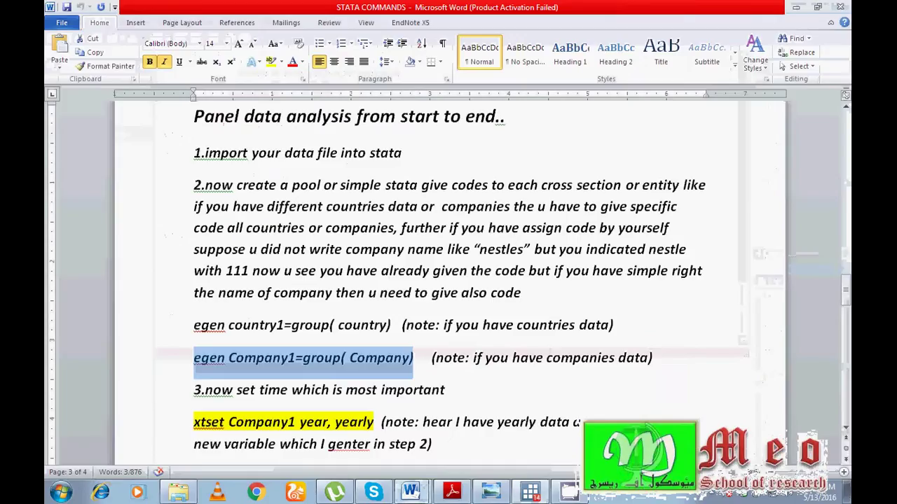
{"action": "left_click_drag", "start_coordinate": [845, 289], "coordinate": [845, 302]}
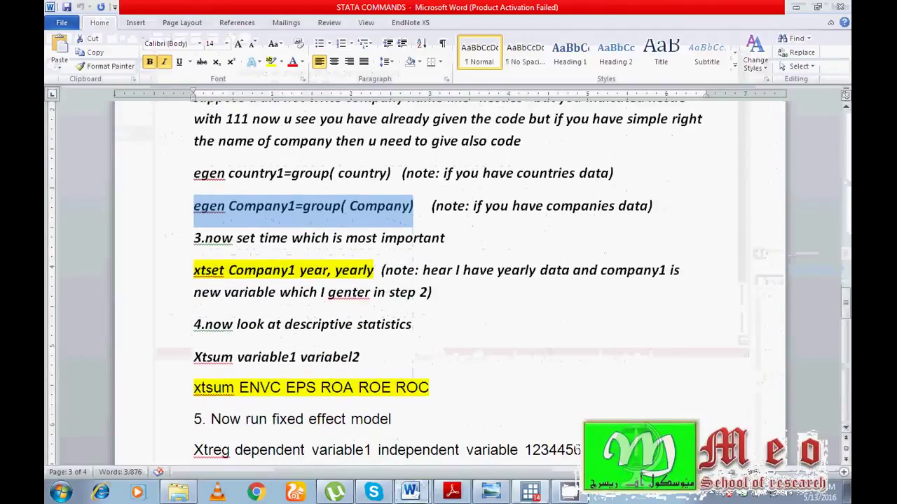
{"action": "left_click_drag", "start_coordinate": [194, 270], "coordinate": [374, 270]}
{"action": "key", "text": "ctrl+c"}
{"action": "right_click", "coordinate": [360, 272]}
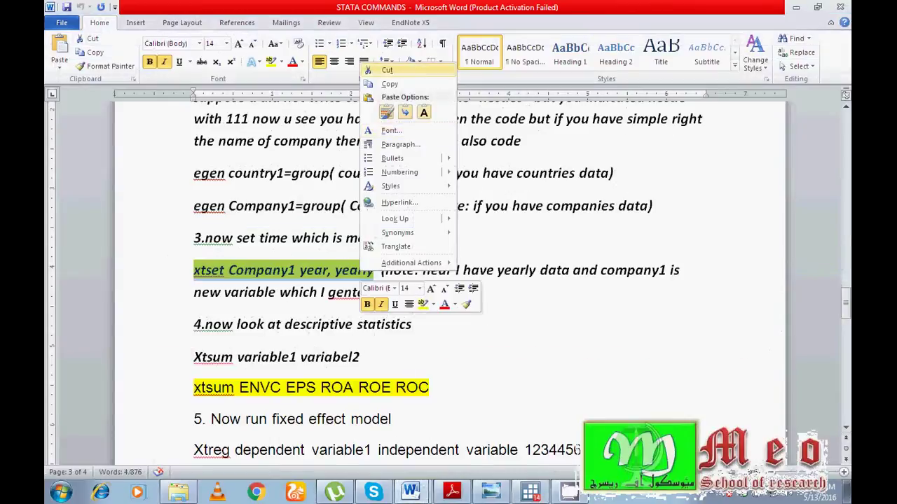
{"action": "left_click", "coordinate": [378, 82]}
Step: Switch to Stata, declare the panel structure with xtset Company1 year, yearly, and check the reported panel and time variables
{"action": "left_click", "coordinate": [531, 492]}
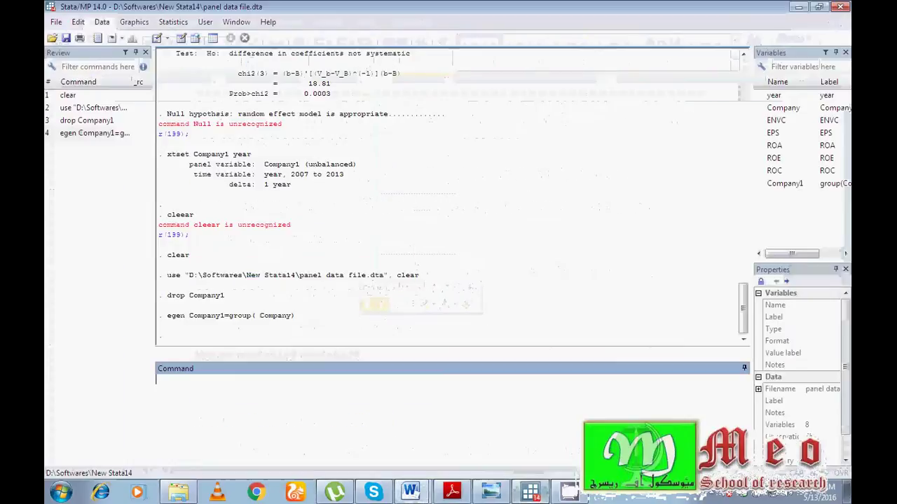
{"action": "key", "text": "ctrl+v"}
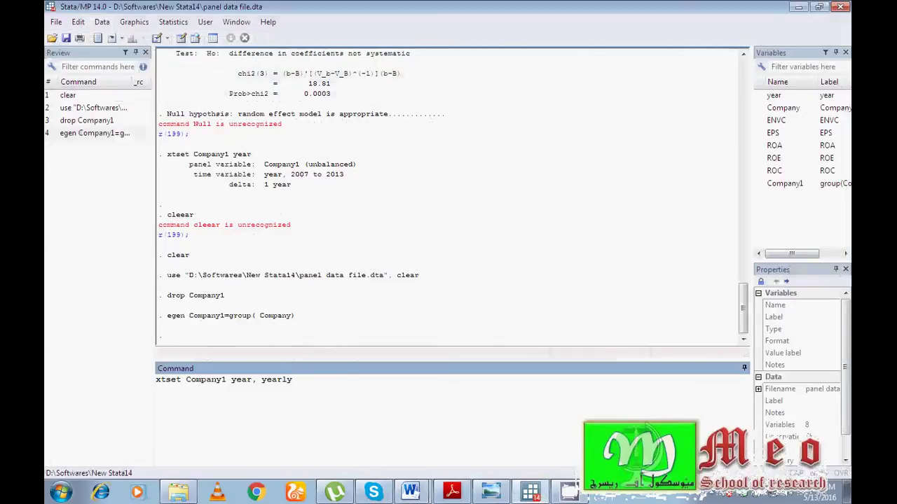
{"action": "key", "text": "Return"}
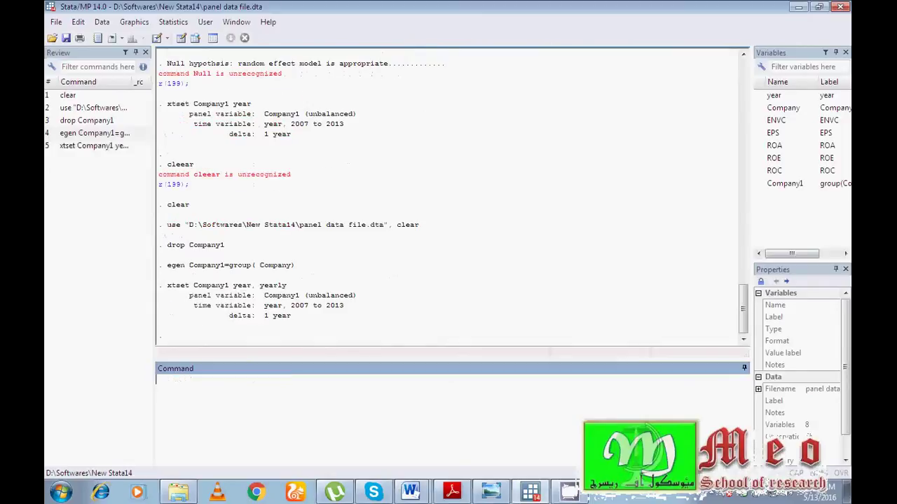
{"action": "left_click_drag", "start_coordinate": [304, 296], "coordinate": [340, 306]}
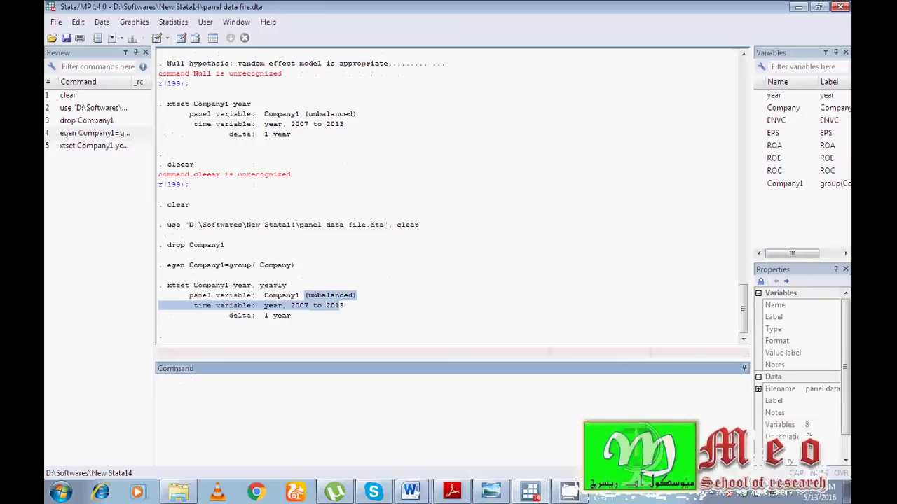
{"action": "left_click", "coordinate": [182, 382]}
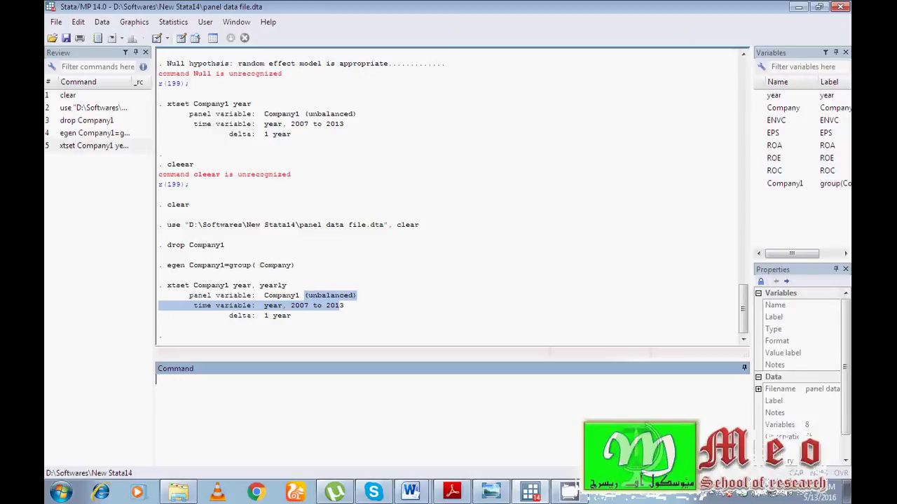
Step: Switch to the STATA COMMANDS document in Word and copy the highlighted command xtsum ENVC EPS ROA ROE ROC
{"action": "left_click", "coordinate": [410, 492]}
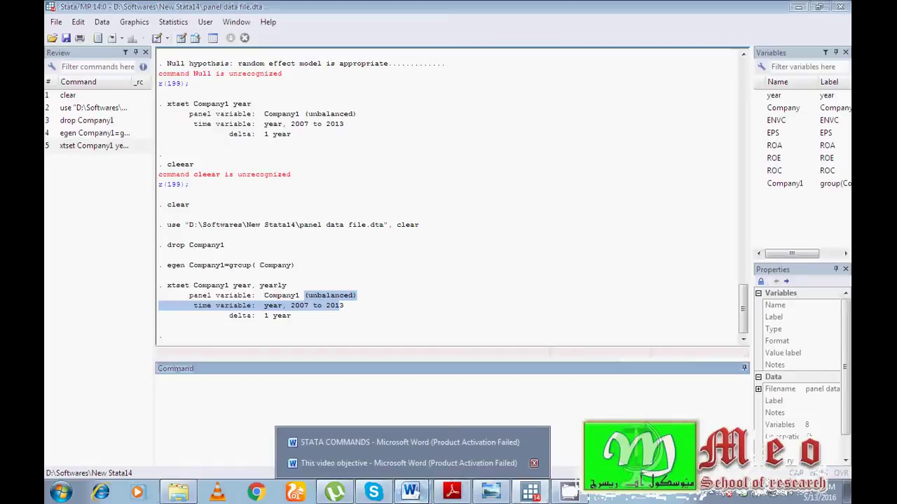
{"action": "left_click", "coordinate": [406, 442]}
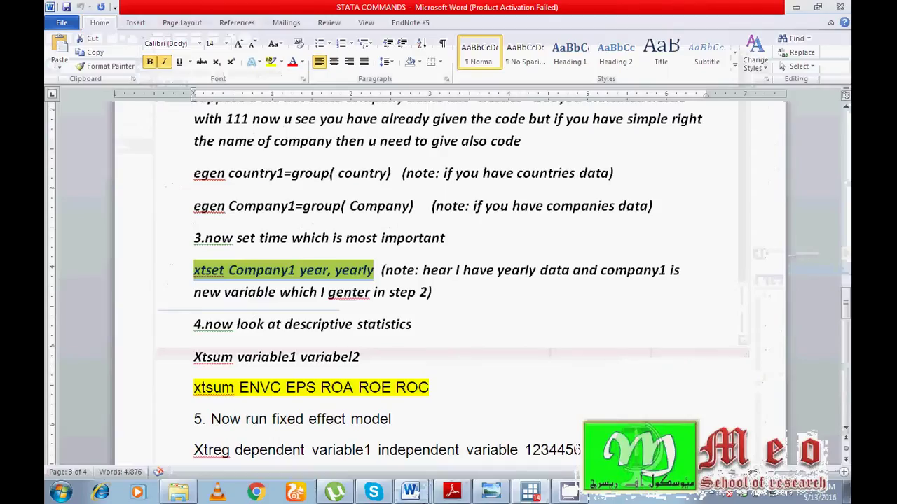
{"action": "left_click_drag", "start_coordinate": [193, 387], "coordinate": [429, 389]}
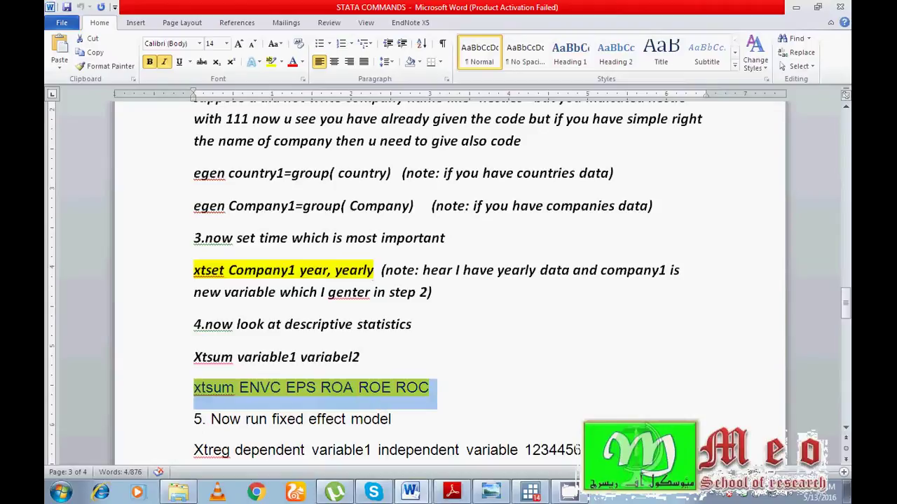
{"action": "right_click", "coordinate": [406, 390]}
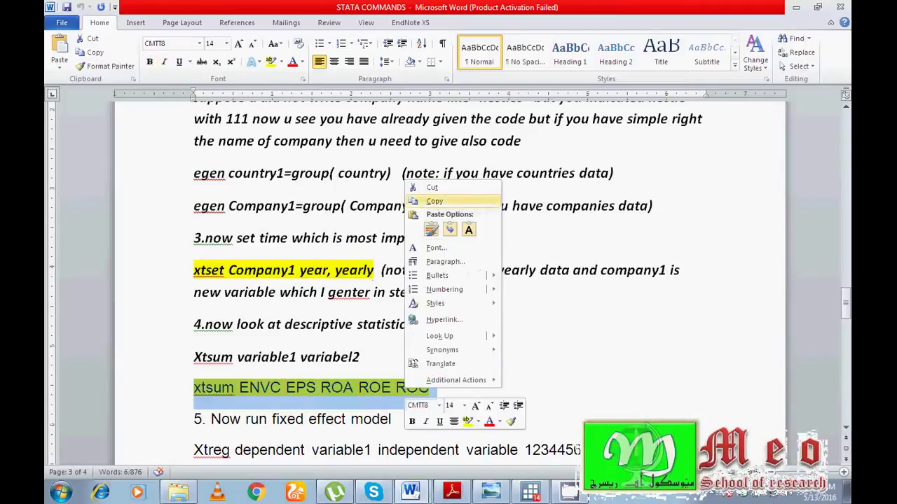
{"action": "left_click", "coordinate": [434, 201]}
{"action": "left_click", "coordinate": [418, 205]}
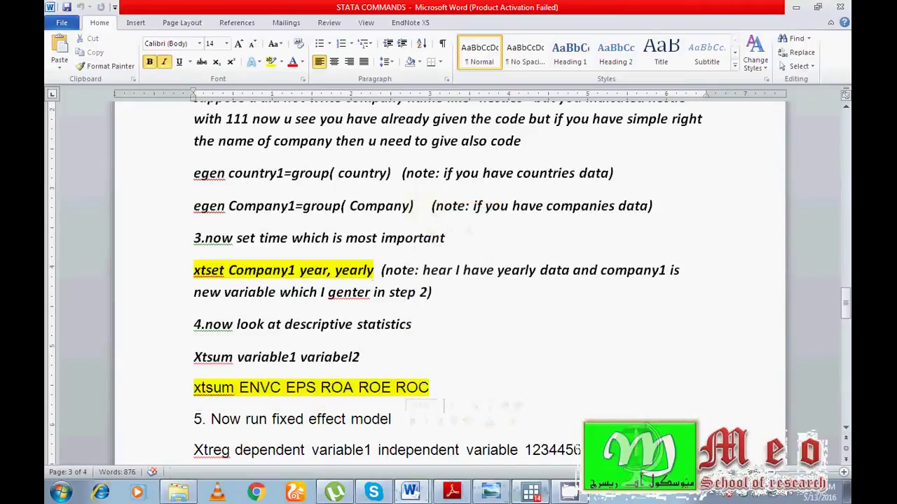
Step: Switch to Stata and get the panel descriptive statistics with xtsum ENVC EPS ROA ROE ROC
{"action": "left_click", "coordinate": [519, 493]}
{"action": "key", "text": "ctrl+v"}
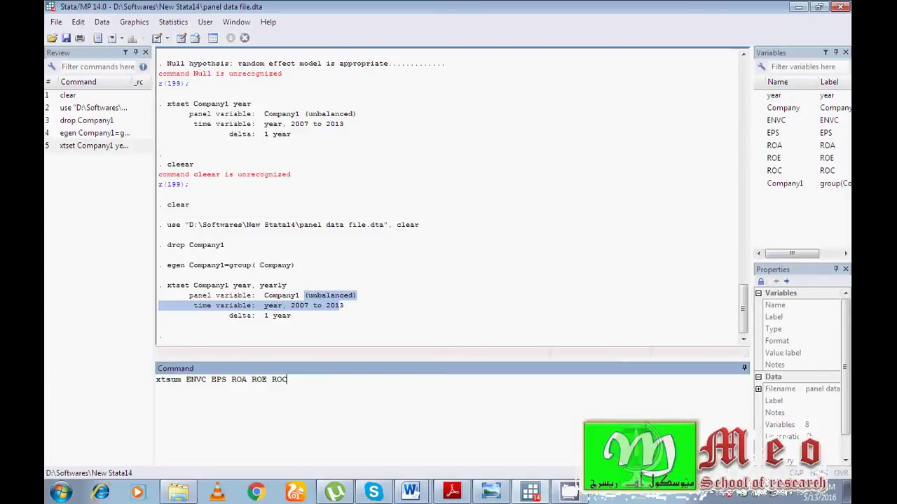
{"action": "key", "text": "Return"}
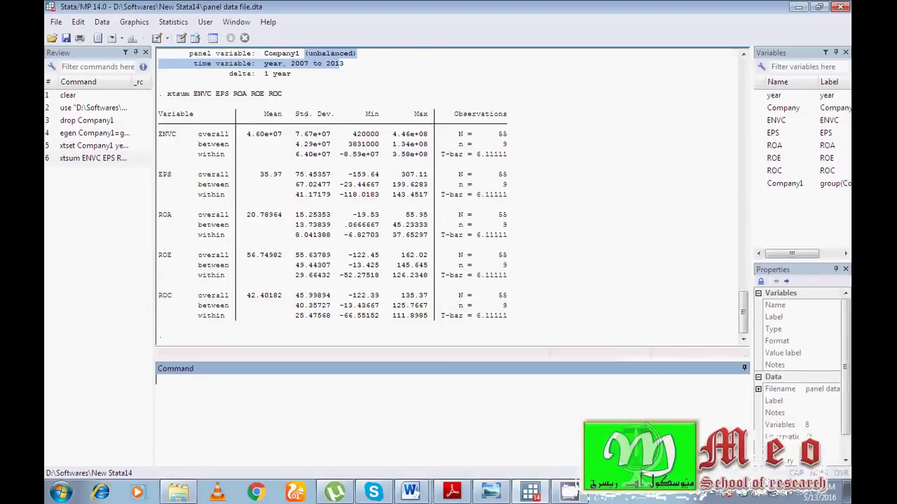
Step: Switch to the STATA COMMANDS document in Word and copy the fixed effect command xtreg ENVC EPS ROA ROE,fe from section 5
{"action": "mouse_move", "coordinate": [410, 493]}
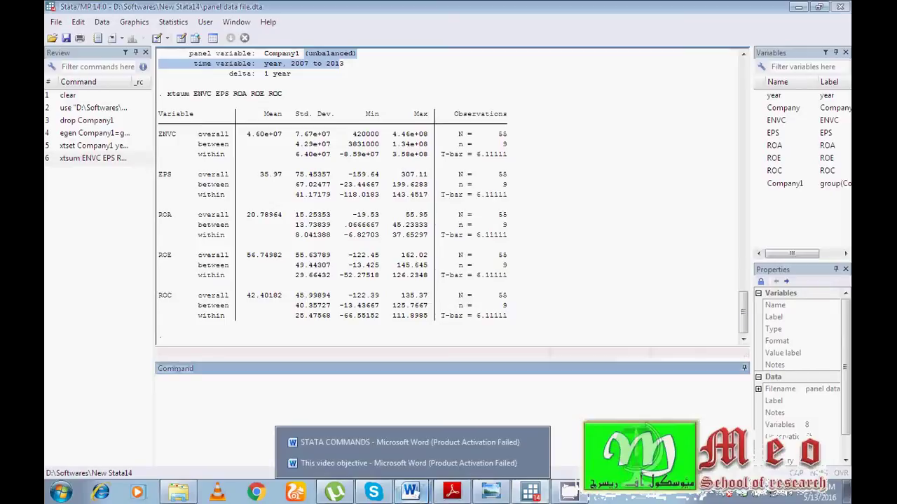
{"action": "left_click", "coordinate": [400, 442]}
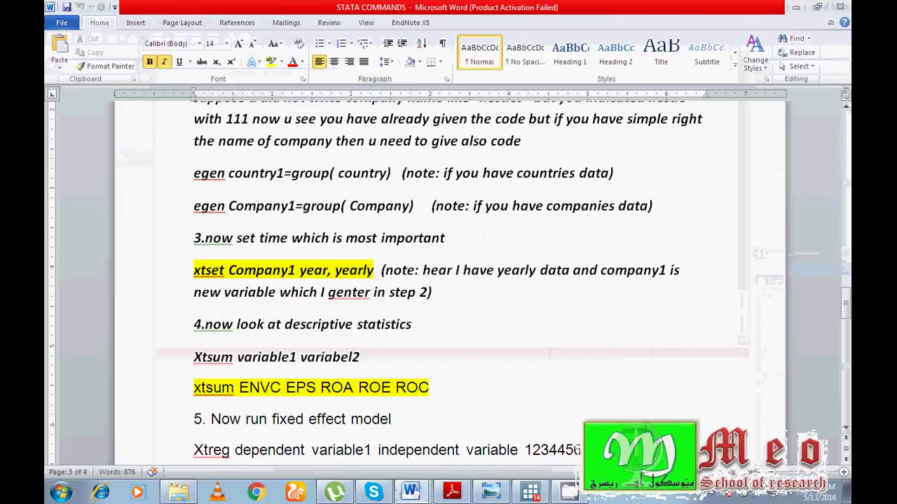
{"action": "scroll", "coordinate": [448, 280], "scroll_direction": "down", "scroll_amount": 4}
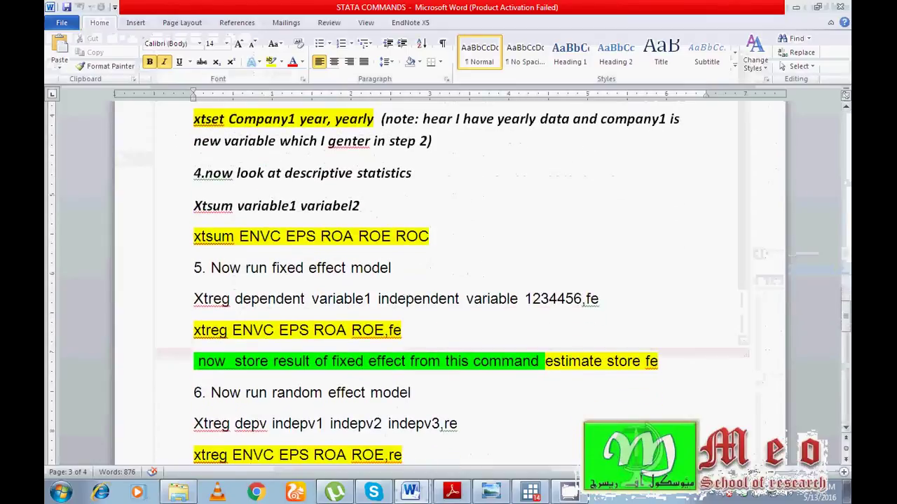
{"action": "left_click_drag", "start_coordinate": [193, 330], "coordinate": [401, 330]}
{"action": "right_click", "coordinate": [385, 332]}
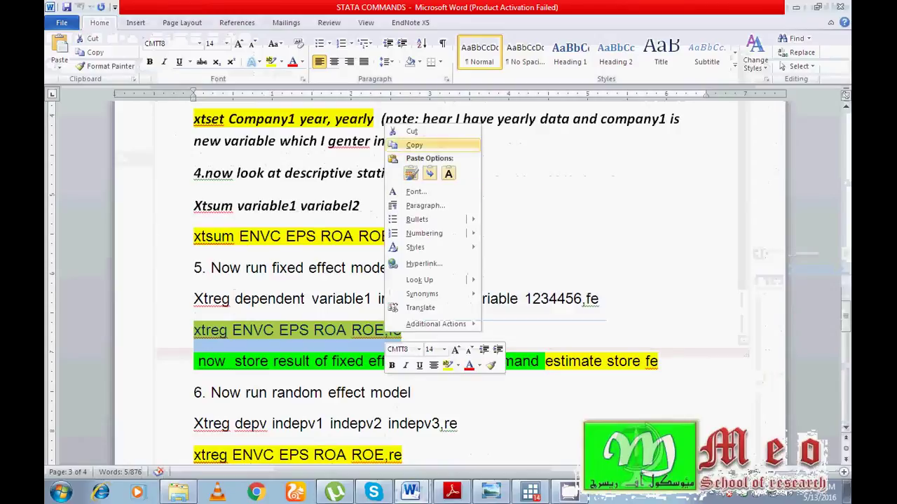
{"action": "left_click", "coordinate": [413, 146]}
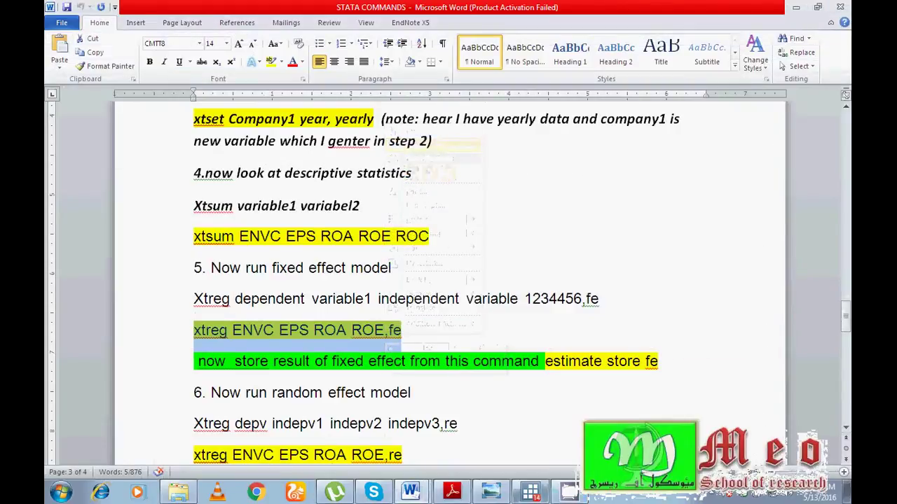
Step: Switch to Stata, enter xtreg ENVC EPS ROA ROE,fe, check its dependent variable, regressors and fe option, and run the fixed-effects regression
{"action": "left_click", "coordinate": [530, 493]}
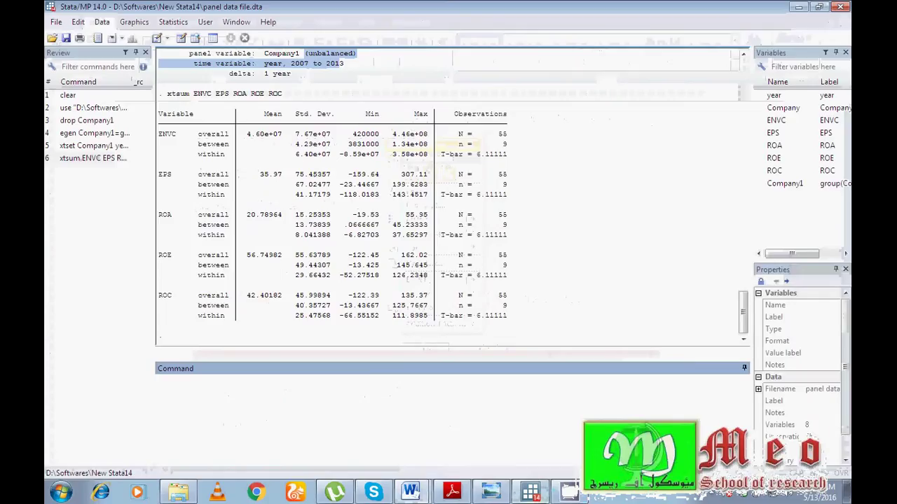
{"action": "key", "text": "ctrl+v"}
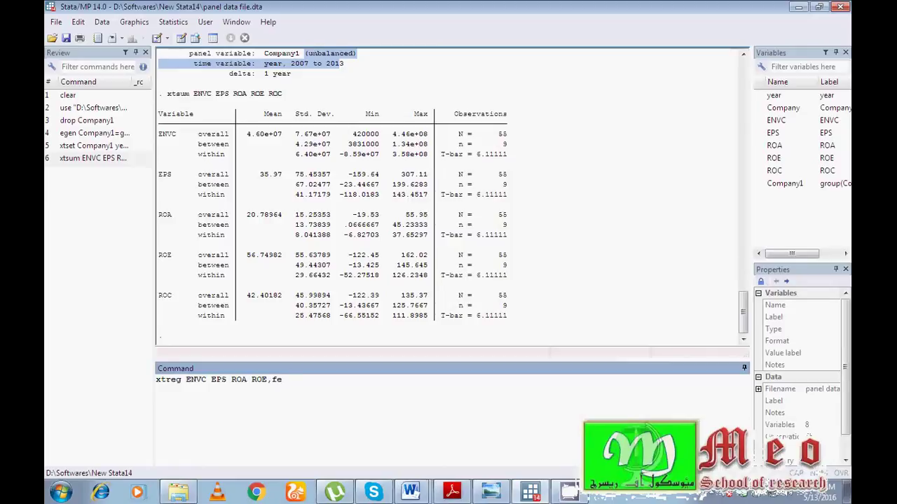
{"action": "left_click_drag", "start_coordinate": [186, 380], "coordinate": [207, 380]}
{"action": "left_click_drag", "start_coordinate": [211, 380], "coordinate": [262, 379]}
{"action": "key", "text": "shift+Right"}
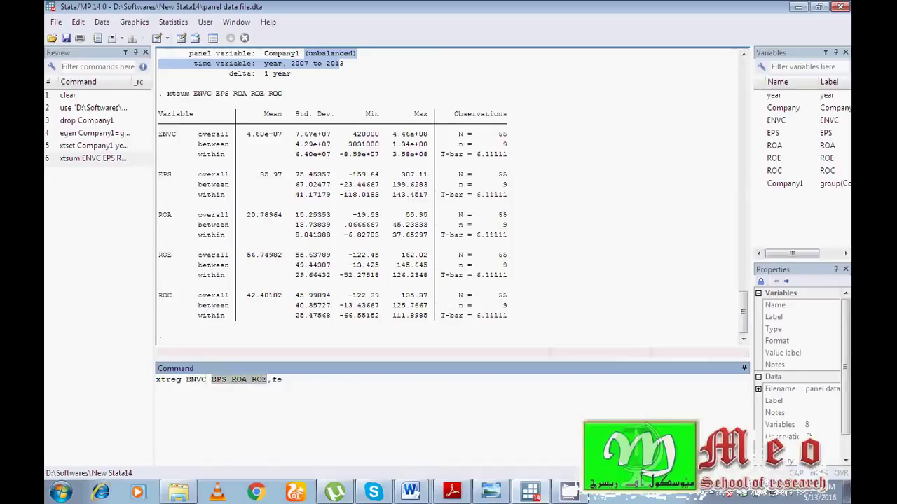
{"action": "key", "text": "Right"}
{"action": "key", "text": "shift+Right"}
{"action": "key", "text": "shift+Right"}
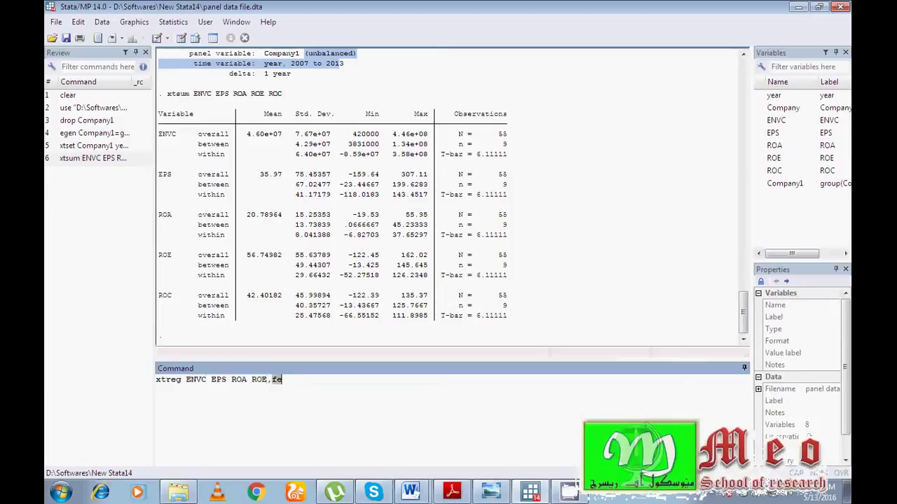
{"action": "key", "text": "Right"}
{"action": "key", "text": "Return"}
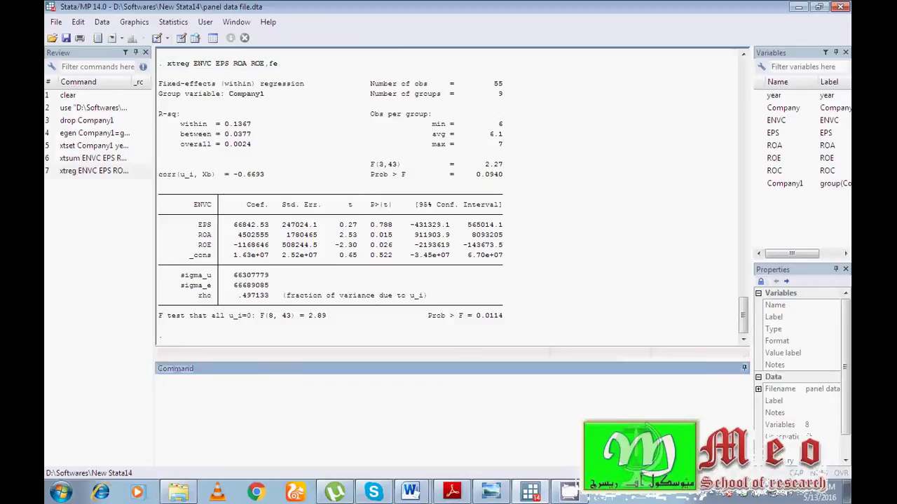
Step: Examine the fixed-effects table for the dependent variable ENVC, checking the coefficients and p-values of EPS, ROA and ROE
{"action": "left_click_drag", "start_coordinate": [190, 204], "coordinate": [207, 205]}
{"action": "left_click_drag", "start_coordinate": [198, 224], "coordinate": [212, 247]}
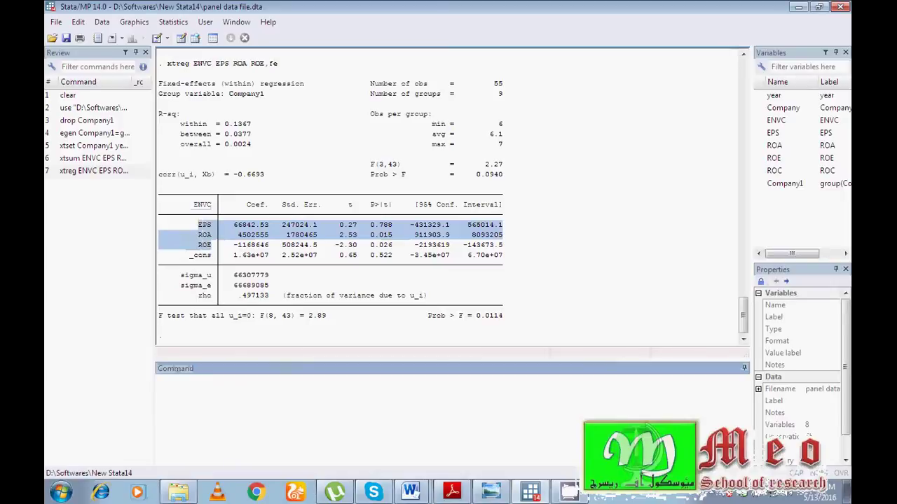
{"action": "left_click", "coordinate": [213, 246]}
{"action": "left_click_drag", "start_coordinate": [370, 225], "coordinate": [185, 225]}
{"action": "left_click", "coordinate": [392, 245]}
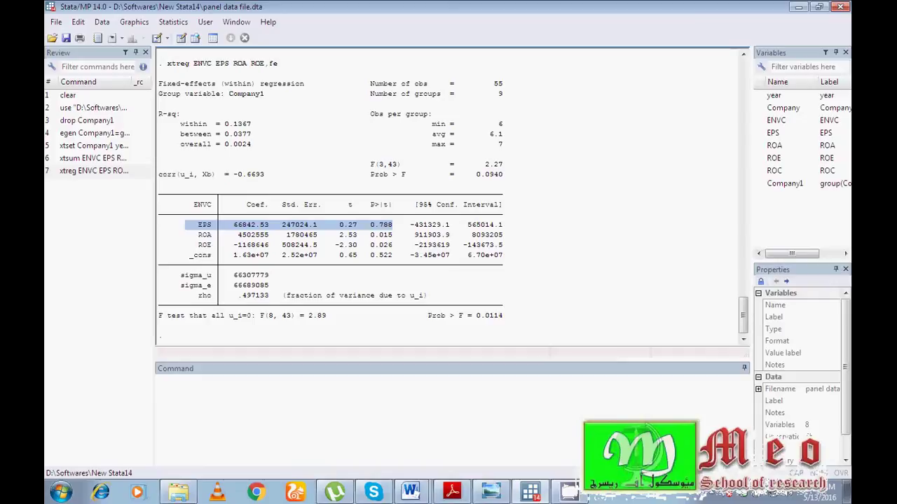
{"action": "left_click", "coordinate": [394, 235]}
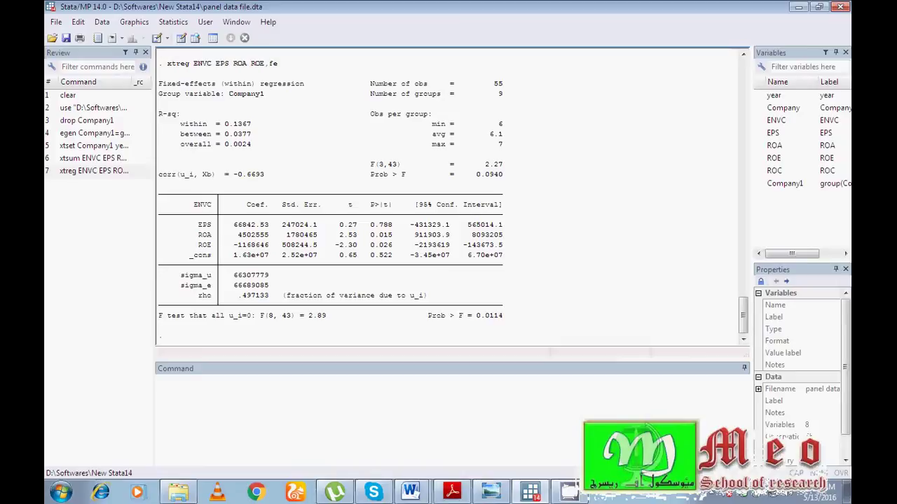
{"action": "left_click_drag", "start_coordinate": [234, 235], "coordinate": [271, 235]}
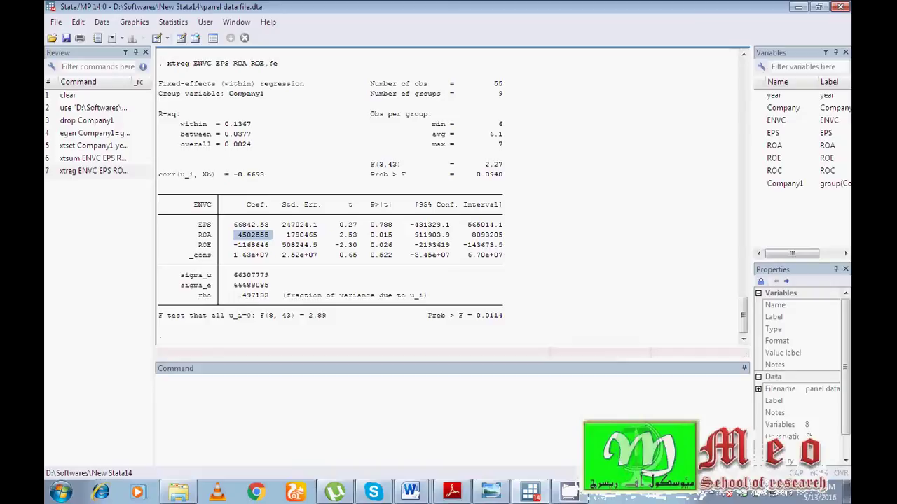
{"action": "left_click", "coordinate": [270, 236]}
{"action": "left_click_drag", "start_coordinate": [198, 245], "coordinate": [215, 245]}
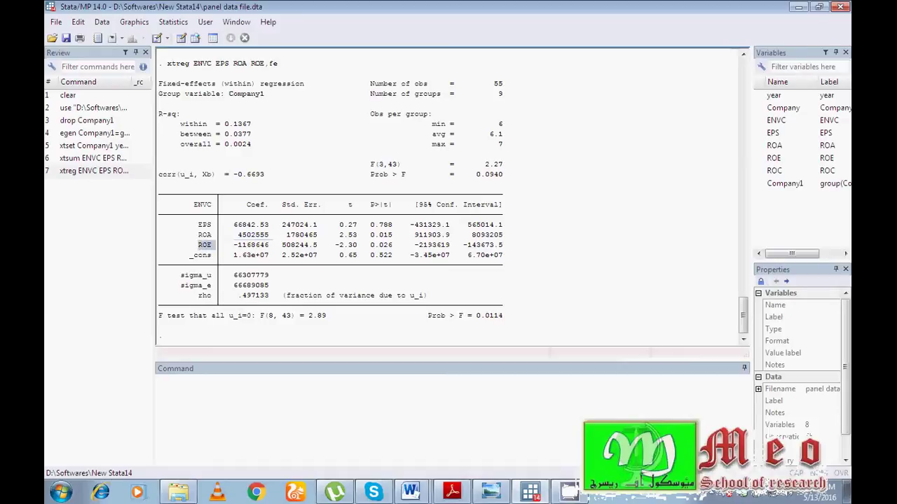
{"action": "left_click_drag", "start_coordinate": [366, 245], "coordinate": [393, 245]}
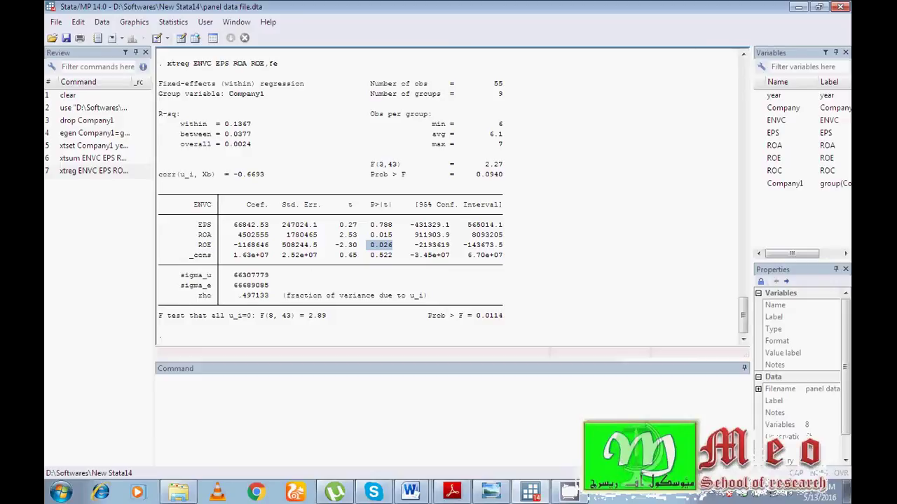
{"action": "left_click_drag", "start_coordinate": [233, 245], "coordinate": [269, 245]}
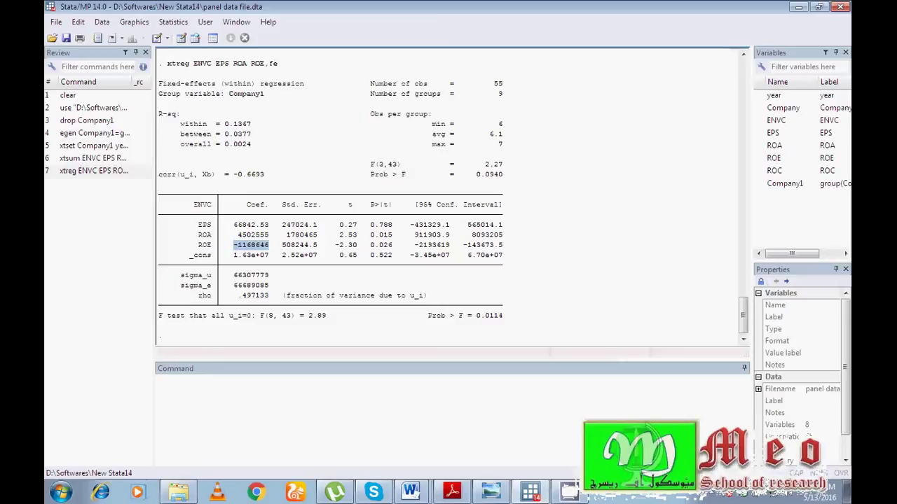
Step: Switch to the STATA COMMANDS document in Word and copy the command estimate store fe
{"action": "left_click", "coordinate": [158, 380]}
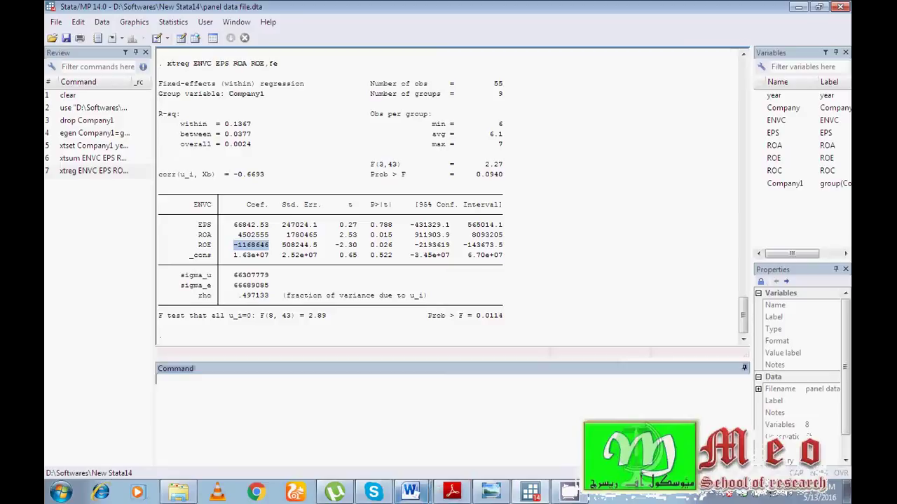
{"action": "left_click", "coordinate": [411, 492]}
{"action": "left_click", "coordinate": [407, 442]}
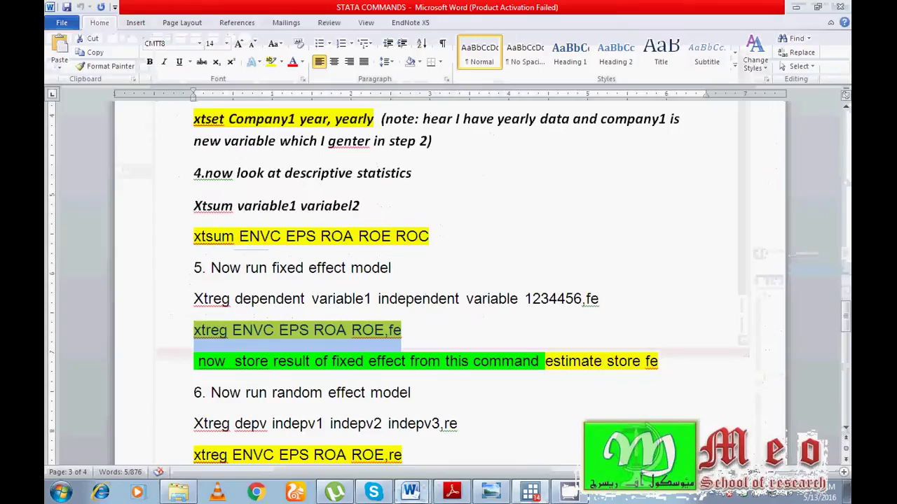
{"action": "left_click_drag", "start_coordinate": [545, 362], "coordinate": [659, 361]}
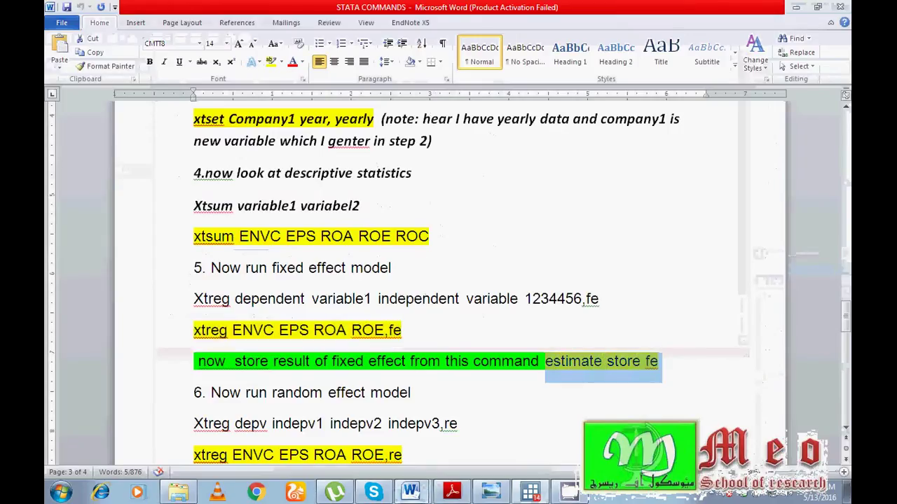
{"action": "right_click", "coordinate": [639, 362]}
{"action": "left_click", "coordinate": [665, 179]}
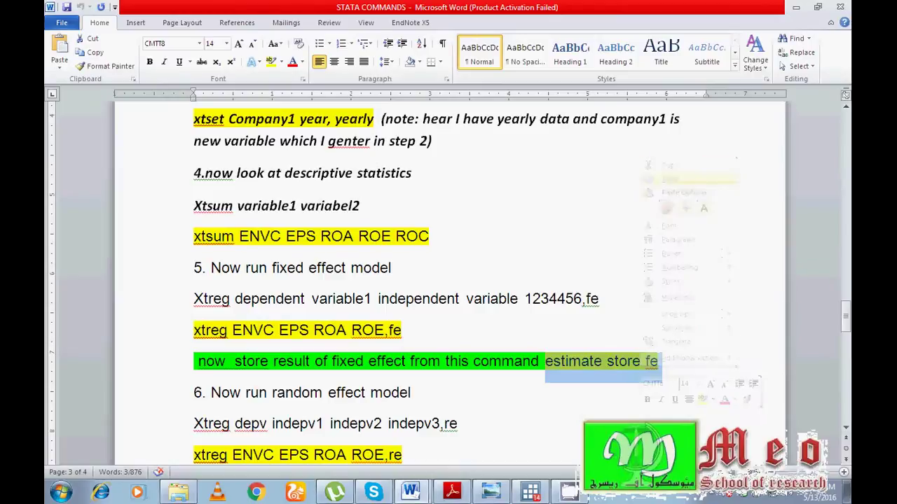
Step: Switch to Stata and store the fixed-effects results with estimate store fe
{"action": "left_click", "coordinate": [569, 492]}
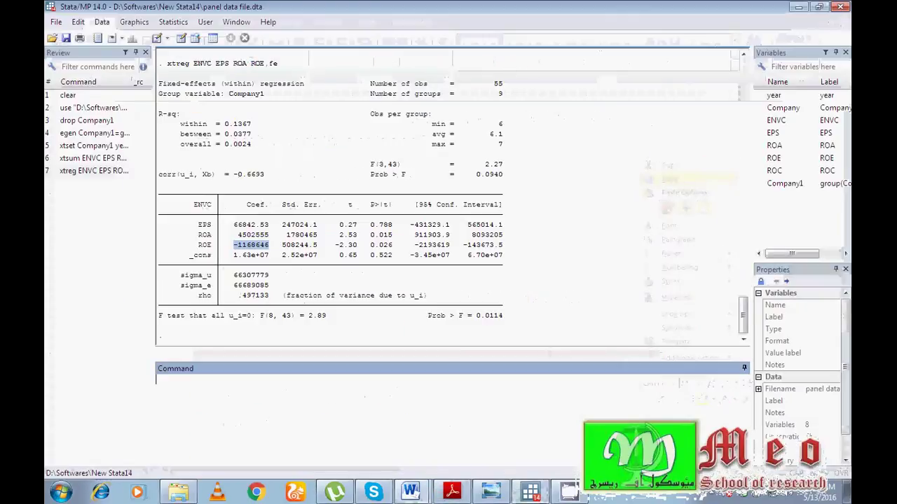
{"action": "key", "text": "ctrl+v"}
{"action": "key", "text": "Return"}
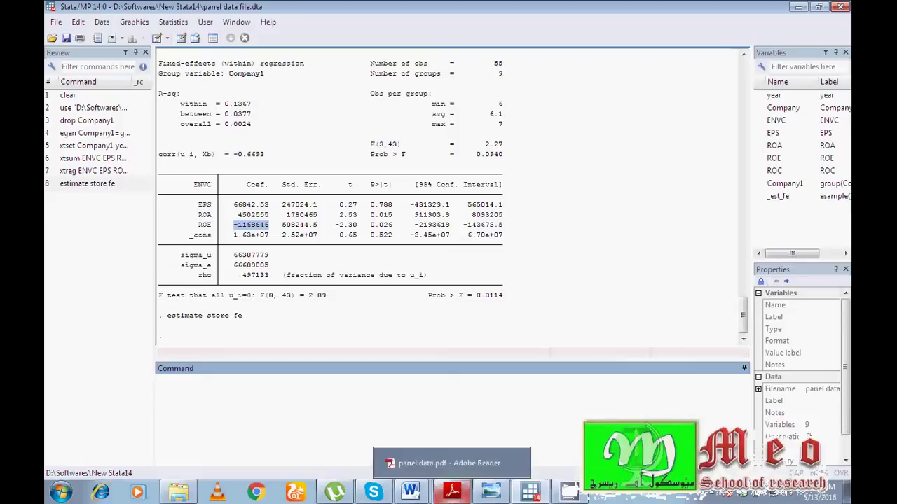
Step: Switch to the STATA COMMANDS document in Word and copy the random effect command xtreg ENVC EPS ROA ROE,re from section 6
{"action": "mouse_move", "coordinate": [411, 493]}
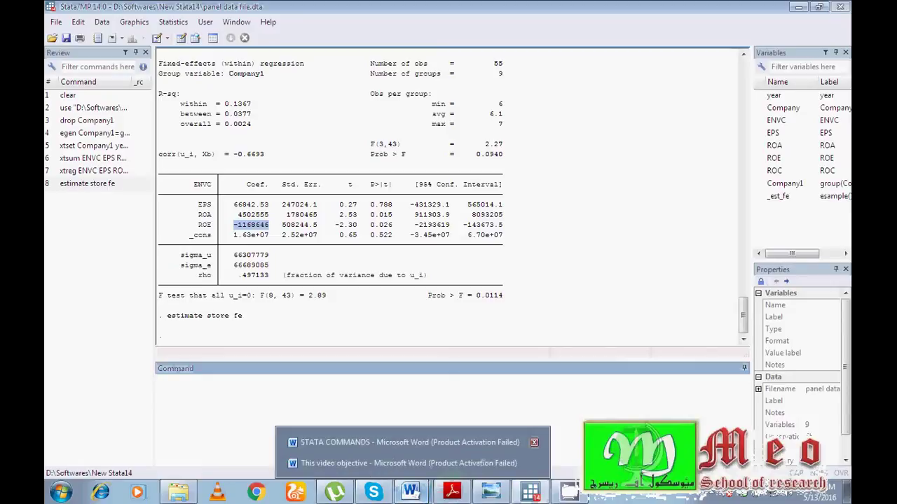
{"action": "left_click", "coordinate": [532, 443]}
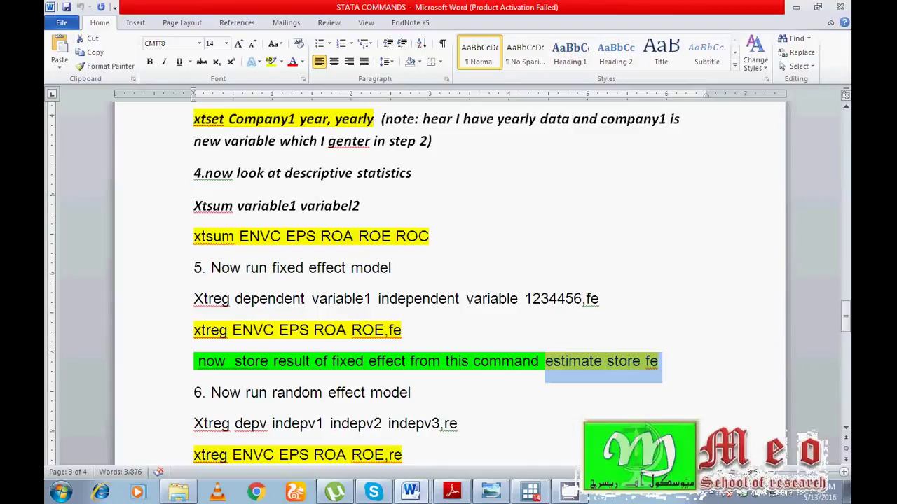
{"action": "left_click_drag", "start_coordinate": [846, 318], "coordinate": [845, 341]}
{"action": "left_click_drag", "start_coordinate": [194, 192], "coordinate": [405, 193]}
{"action": "right_click", "coordinate": [359, 197]}
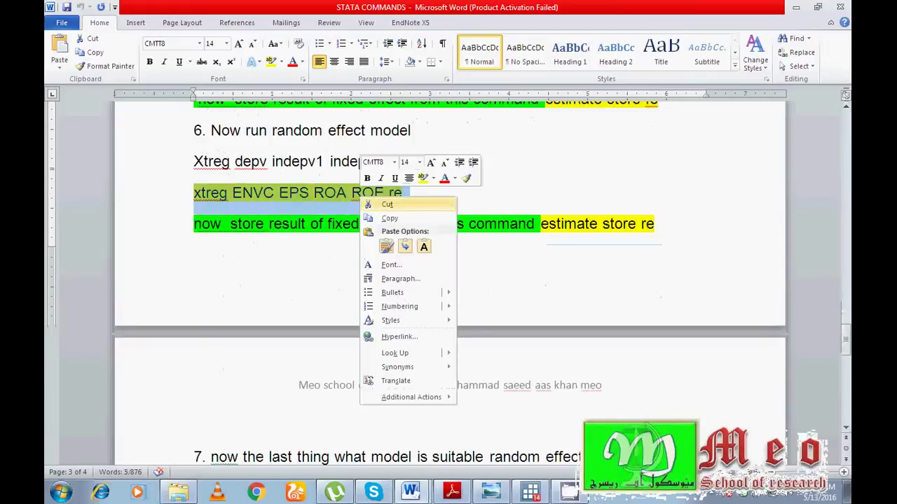
{"action": "left_click", "coordinate": [389, 218]}
Step: Switch to Stata and run the random-effects regression with the copied command xtreg ENVC EPS ROA ROE,re
{"action": "key", "text": "alt+Tab"}
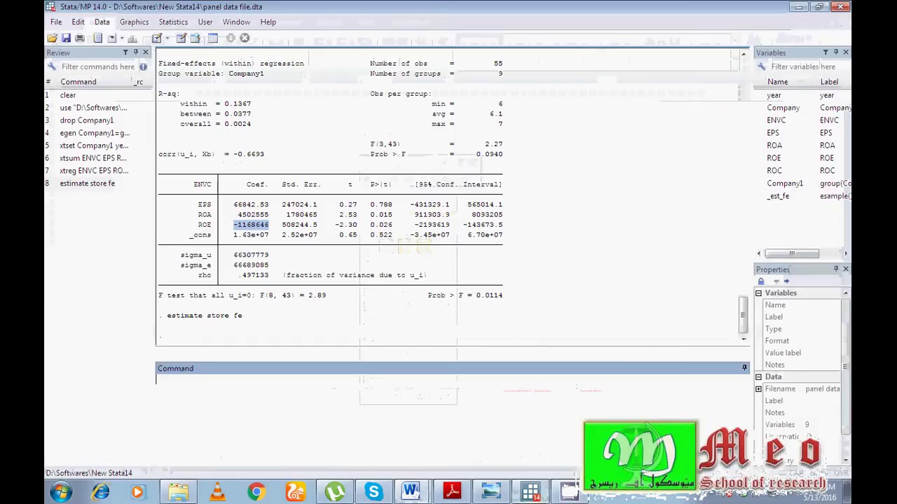
{"action": "key", "text": "ctrl+v"}
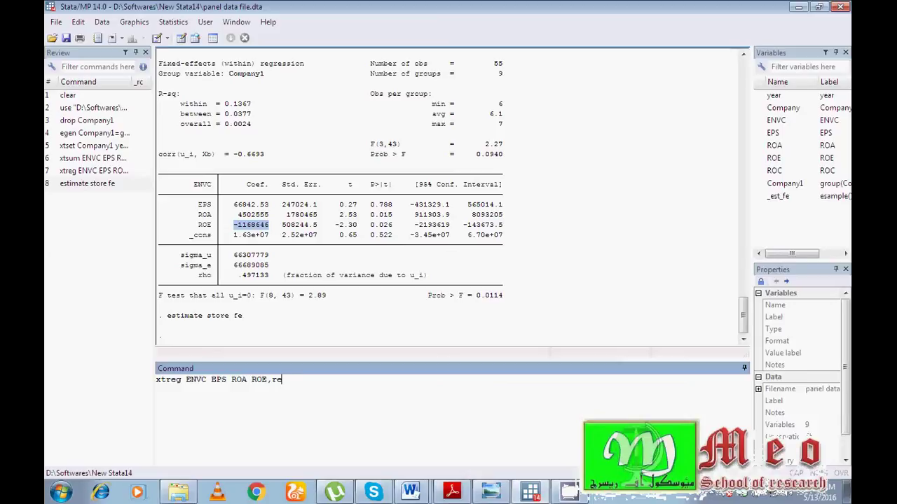
{"action": "key", "text": "shift+Home"}
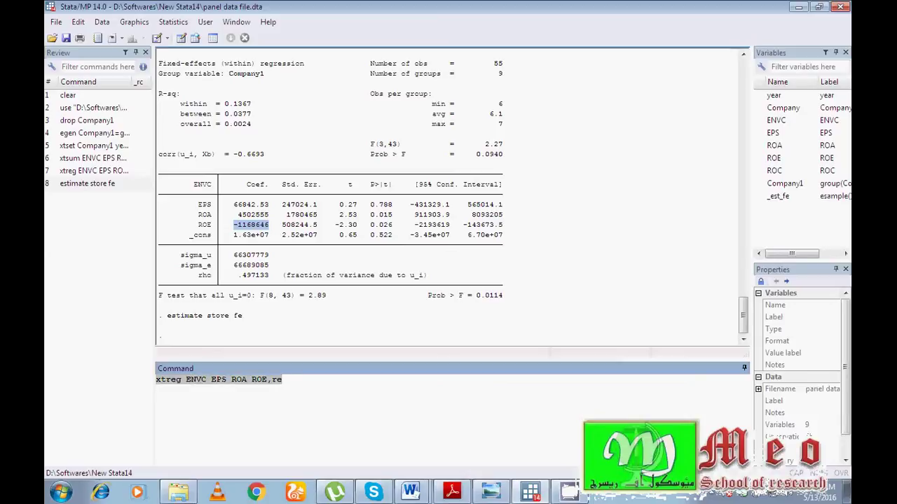
{"action": "left_click", "coordinate": [283, 380]}
{"action": "key", "text": "Return"}
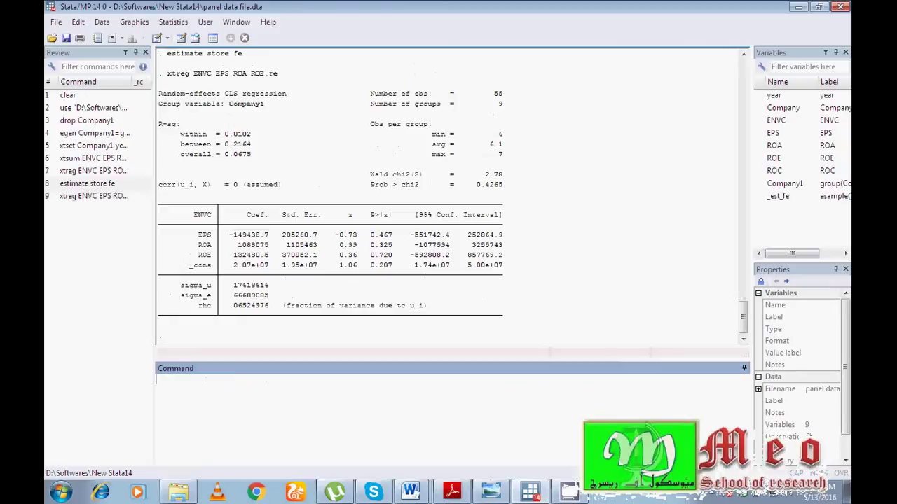
Step: Examine the random-effects table for ENVC, checking the p-values of EPS, ROA and ROE, and switch to the Word document
{"action": "left_click_drag", "start_coordinate": [186, 204], "coordinate": [396, 295]}
{"action": "left_click", "coordinate": [397, 293]}
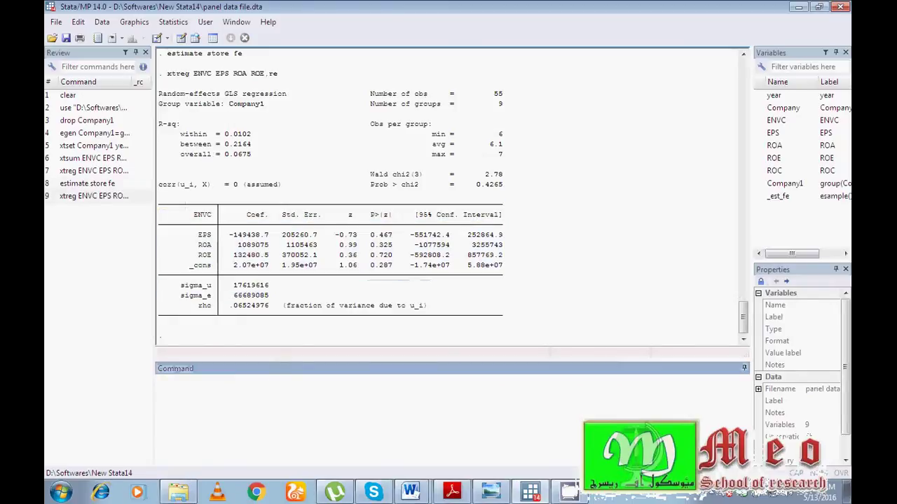
{"action": "left_click_drag", "start_coordinate": [370, 214], "coordinate": [393, 266]}
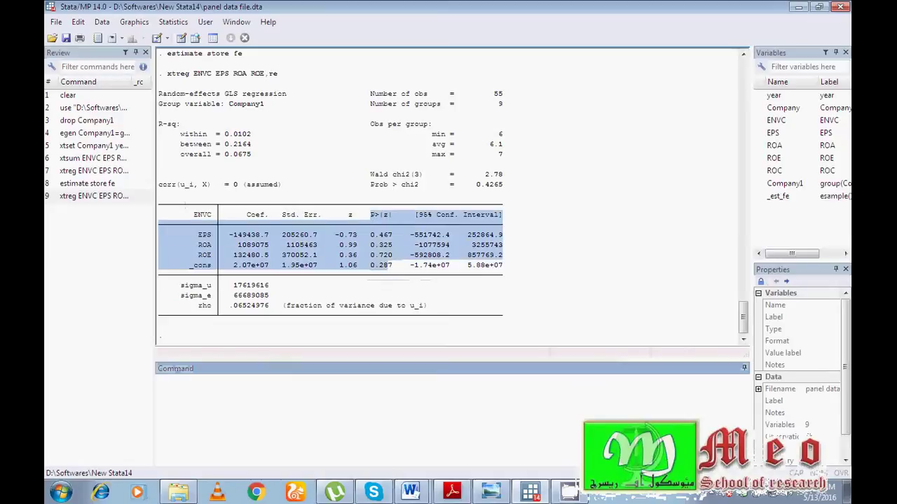
{"action": "left_click", "coordinate": [390, 266]}
{"action": "left_click_drag", "start_coordinate": [371, 235], "coordinate": [393, 266]}
{"action": "left_click", "coordinate": [389, 266]}
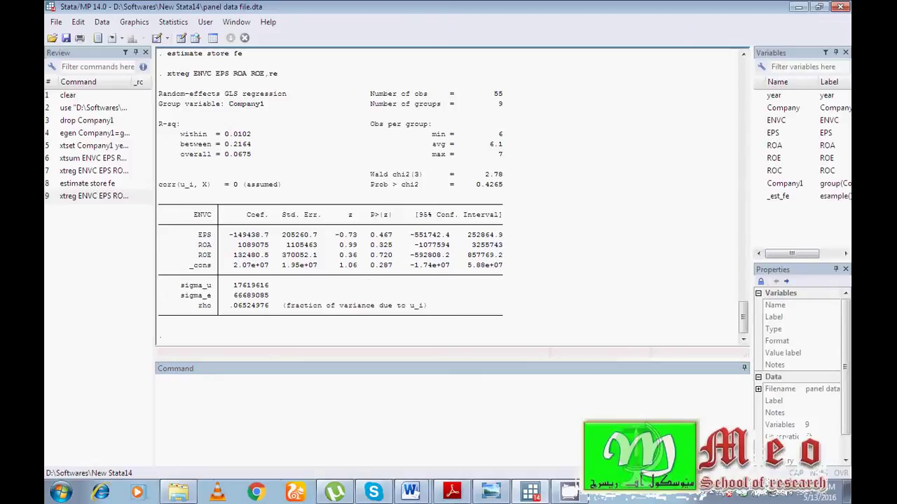
{"action": "left_click", "coordinate": [168, 381]}
{"action": "left_click", "coordinate": [410, 492]}
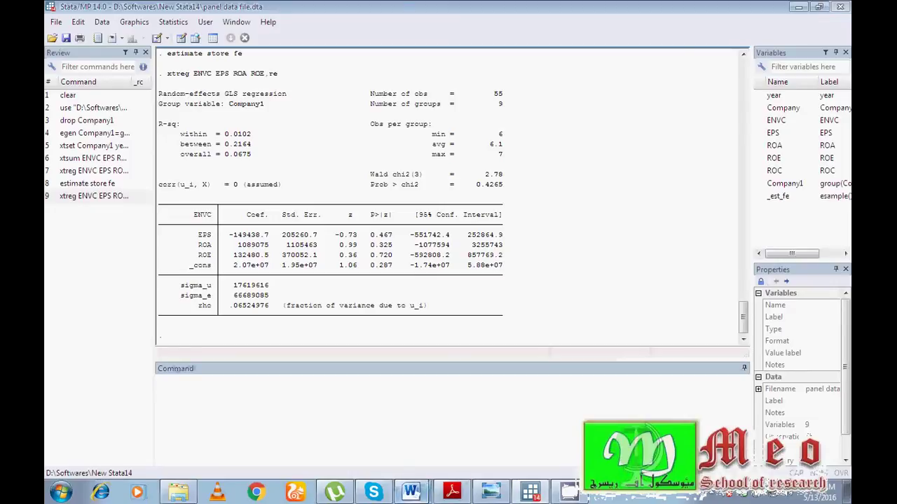
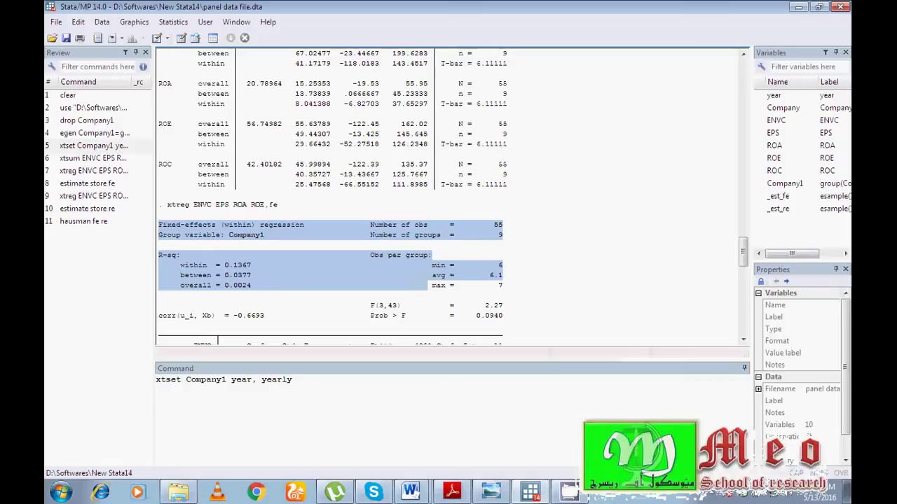
Step: Declare the dataset as panel data with Company1 as panel ID, year as time variable, using the time variable's own format
{"action": "left_click", "coordinate": [262, 255]}
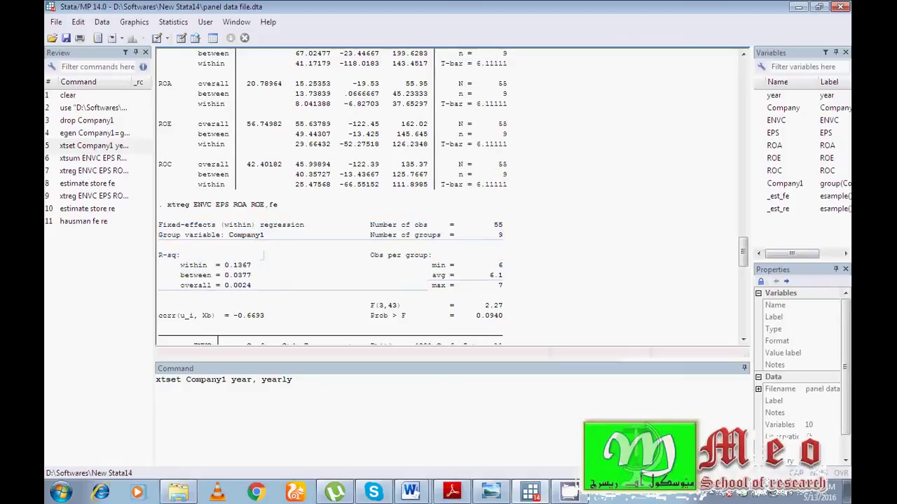
{"action": "left_click", "coordinate": [173, 22]}
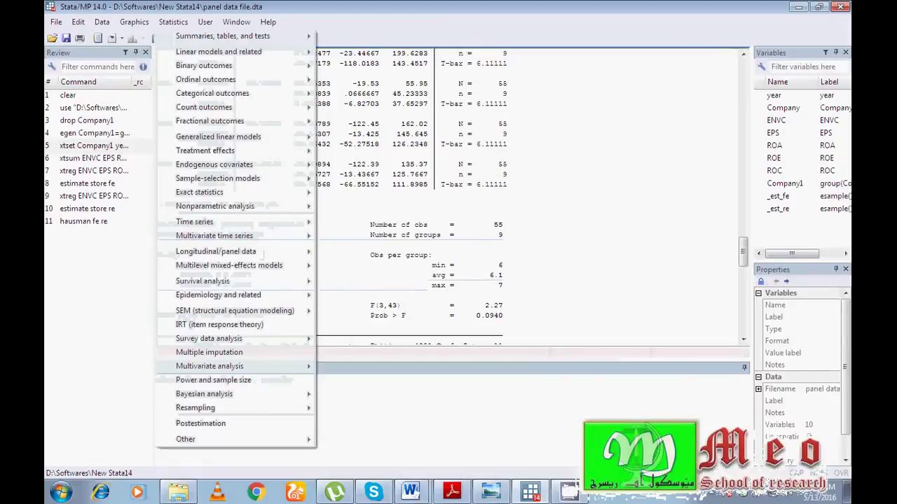
{"action": "mouse_move", "coordinate": [187, 252]}
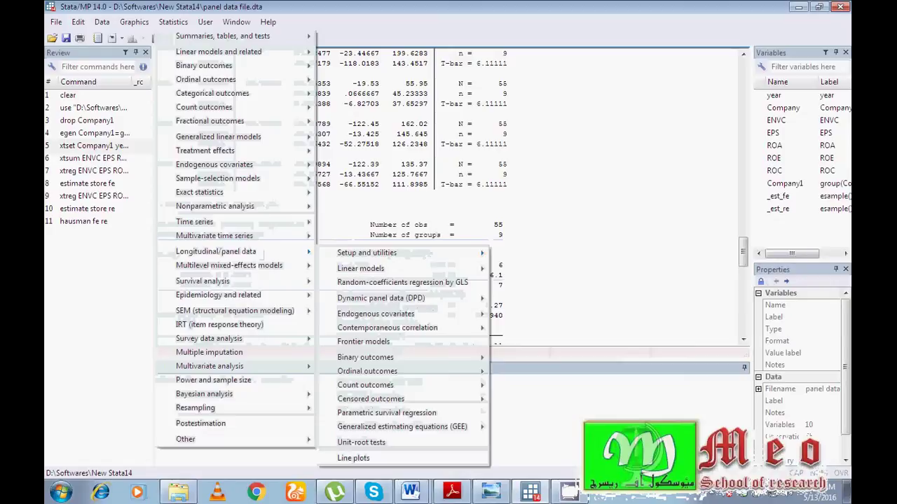
{"action": "mouse_move", "coordinate": [367, 253]}
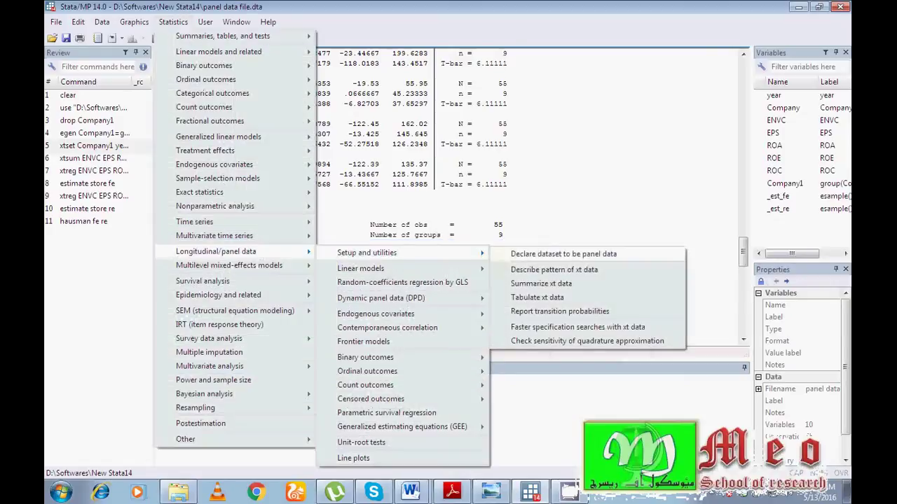
{"action": "left_click", "coordinate": [563, 254]}
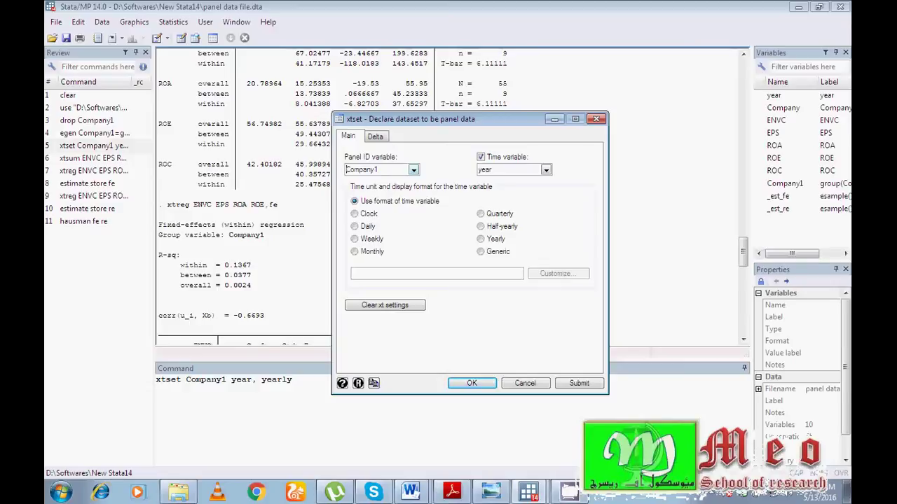
{"action": "left_click", "coordinate": [414, 170]}
{"action": "left_click", "coordinate": [413, 170]}
{"action": "left_click", "coordinate": [414, 170]}
{"action": "left_click", "coordinate": [413, 170]}
{"action": "key", "text": "Return"}
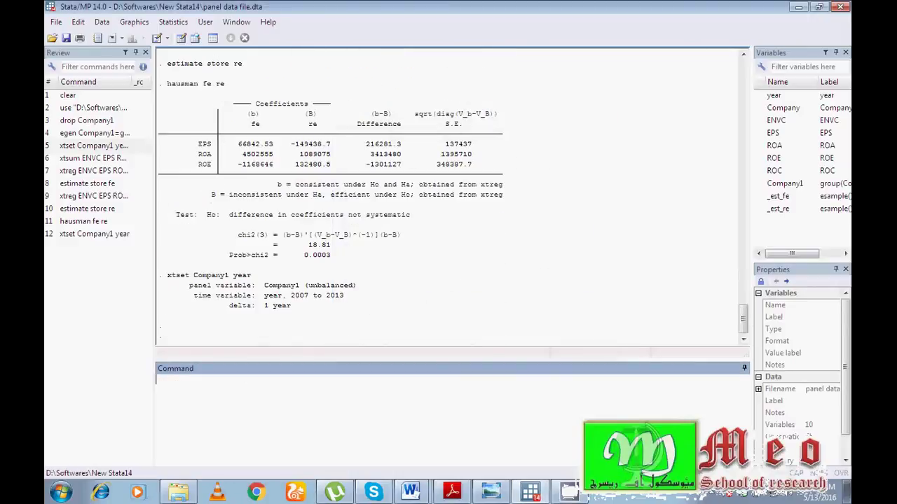
Step: Set up a longitudinal/panel linear regression of the fixed-effects model type with ENVC as the dependent variable
{"action": "left_click", "coordinate": [173, 22]}
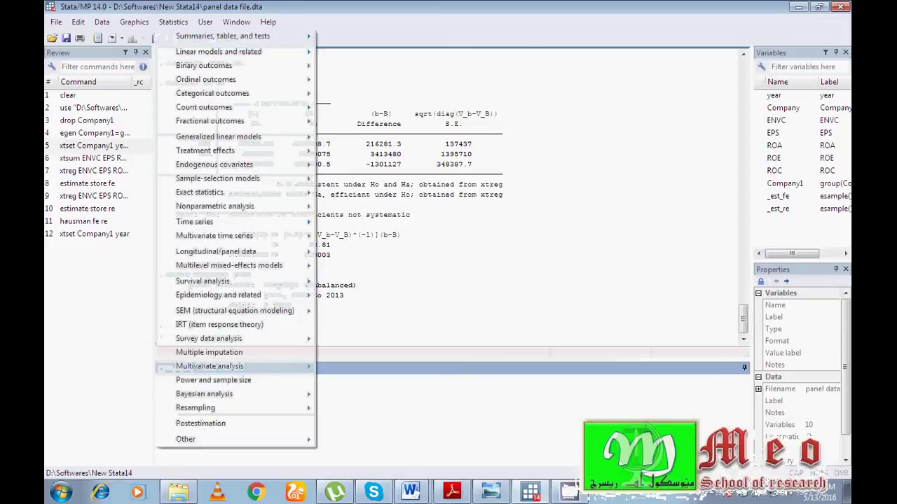
{"action": "mouse_move", "coordinate": [195, 222]}
{"action": "mouse_move", "coordinate": [229, 265]}
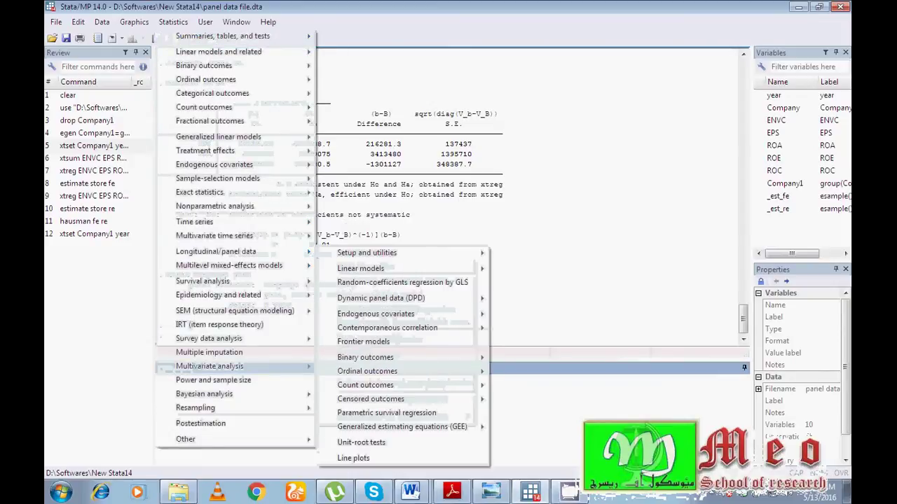
{"action": "mouse_move", "coordinate": [360, 268]}
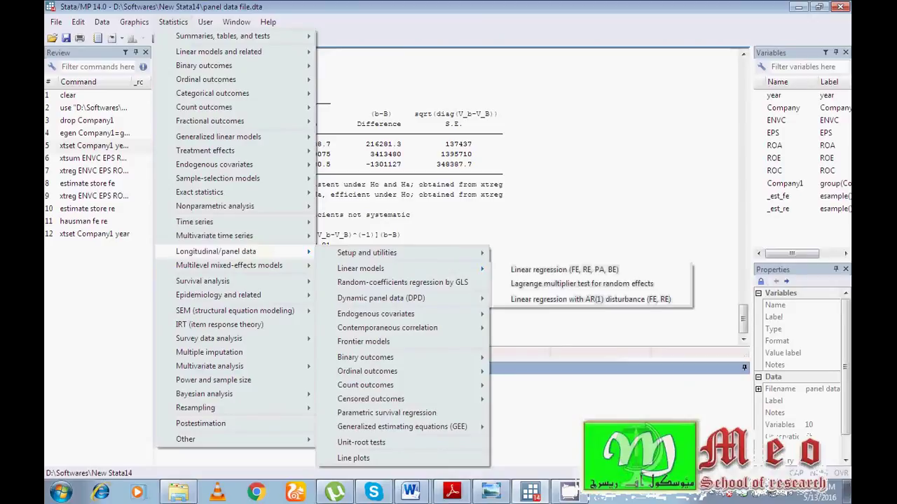
{"action": "left_click", "coordinate": [564, 270]}
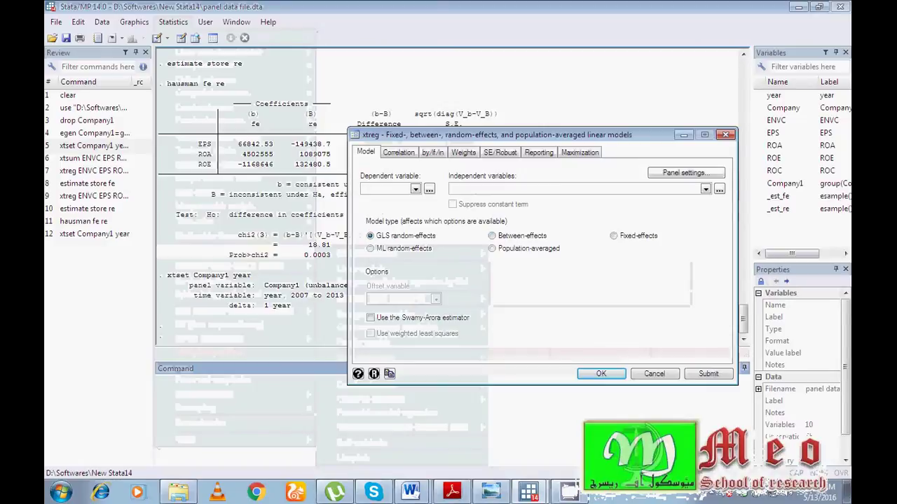
{"action": "left_click", "coordinate": [614, 236]}
{"action": "left_click", "coordinate": [414, 189]}
{"action": "left_click", "coordinate": [379, 219]}
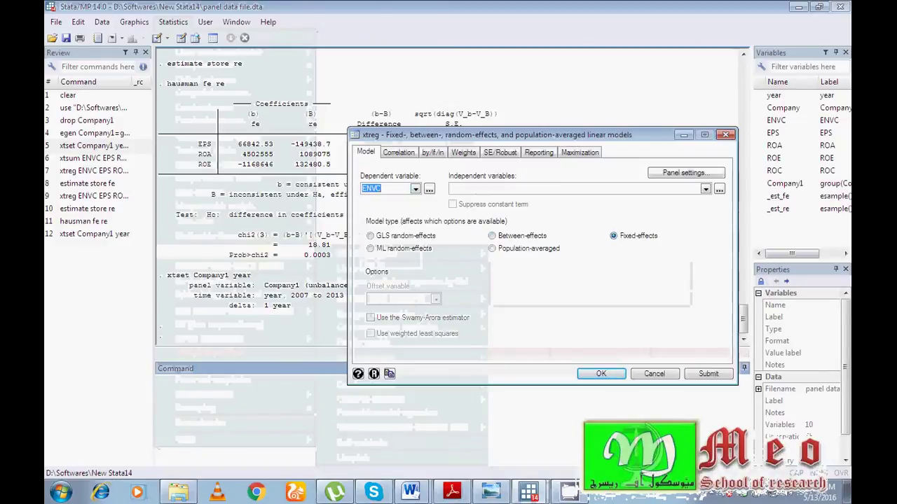
Step: Add EPS, ROA, ROE and ROC as independent variables and run the fixed-effects regression through to the end of its output
{"action": "left_click", "coordinate": [705, 188]}
{"action": "left_click", "coordinate": [580, 217]}
{"action": "left_click", "coordinate": [580, 225]}
{"action": "left_click", "coordinate": [580, 233]}
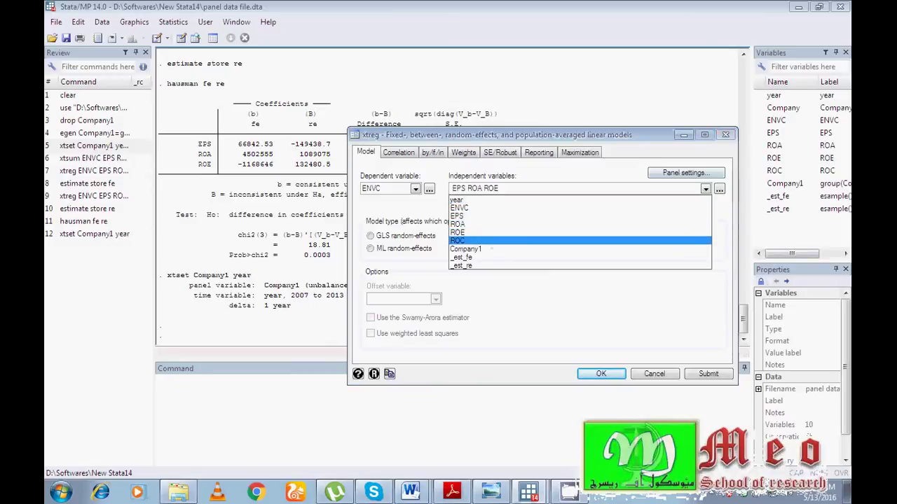
{"action": "left_click", "coordinate": [457, 240]}
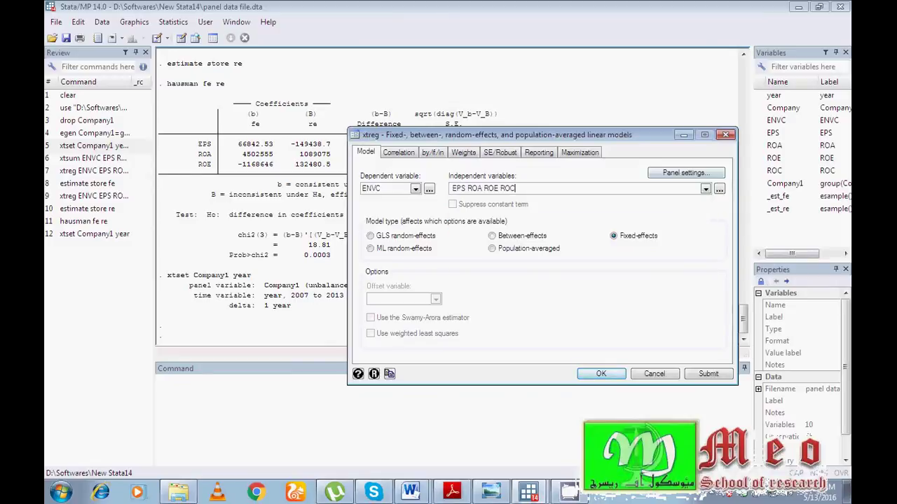
{"action": "left_click", "coordinate": [601, 374]}
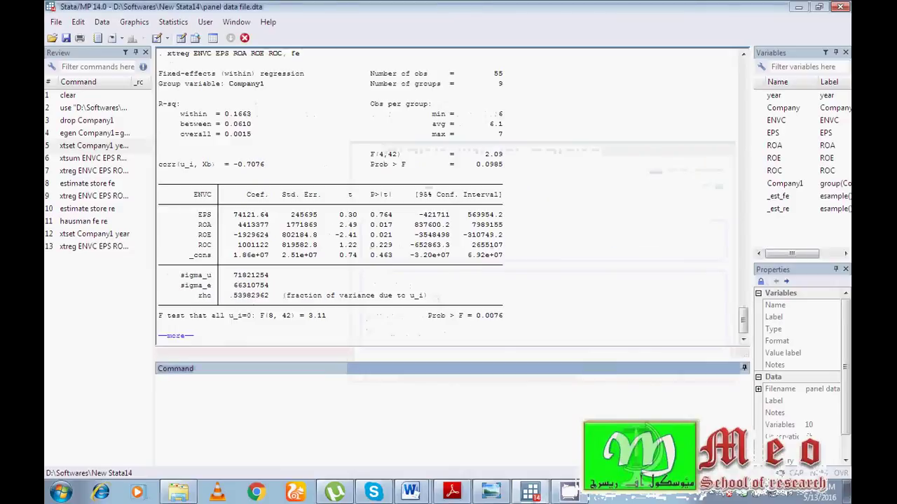
{"action": "left_click", "coordinate": [176, 336]}
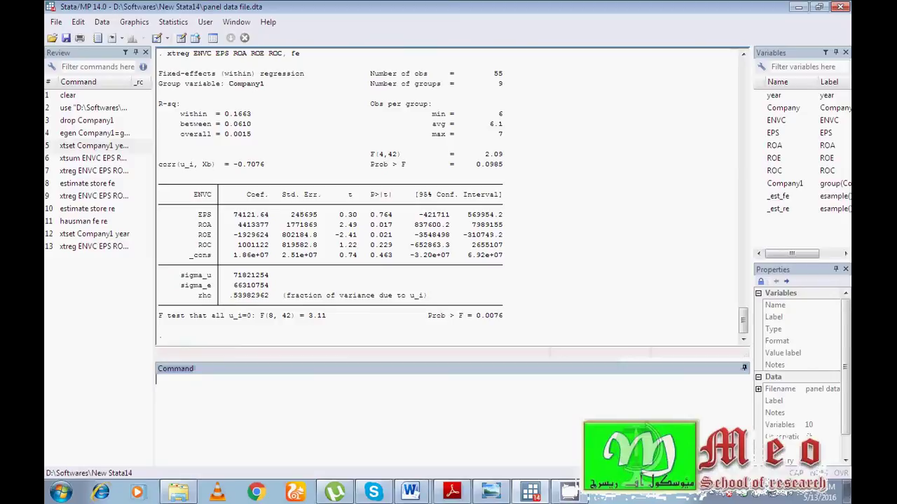
Step: Store the current fixed-effects estimates in memory under the name fexed using the Postestimation Selector, and close the selector
{"action": "left_click", "coordinate": [173, 22]}
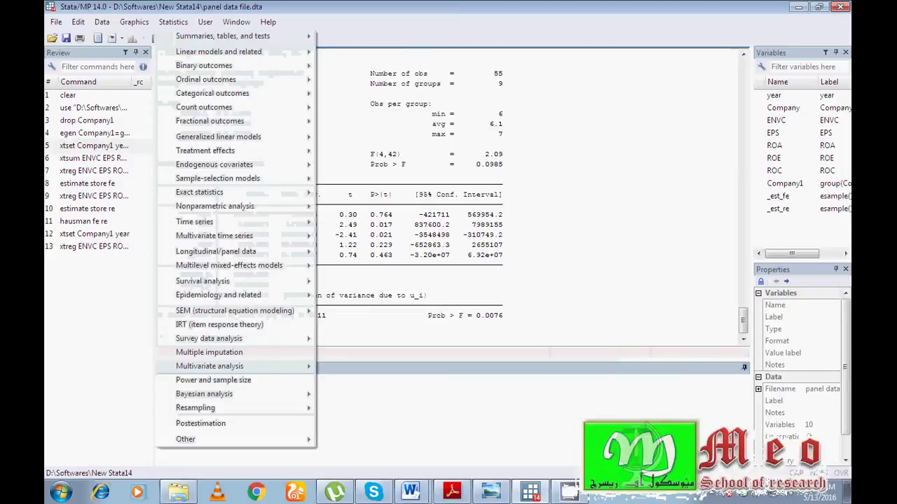
{"action": "key", "text": "Escape"}
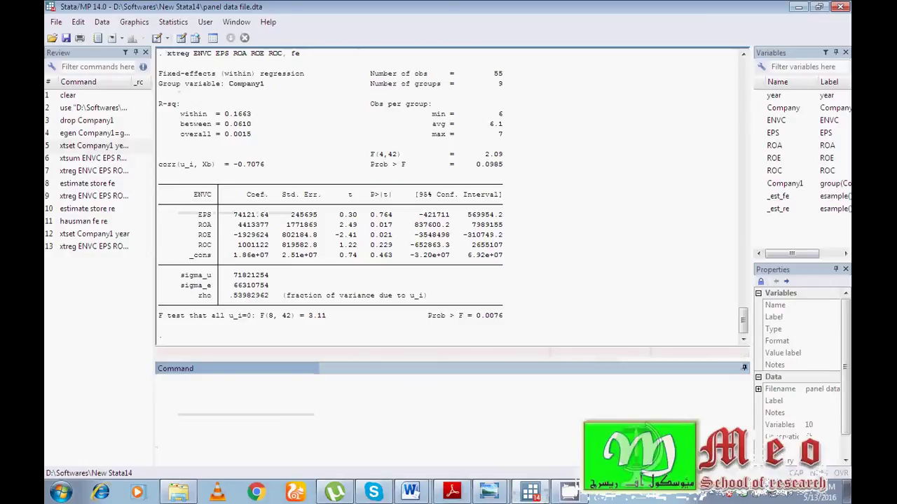
{"action": "key", "text": "alt+s"}
{"action": "left_click", "coordinate": [200, 424]}
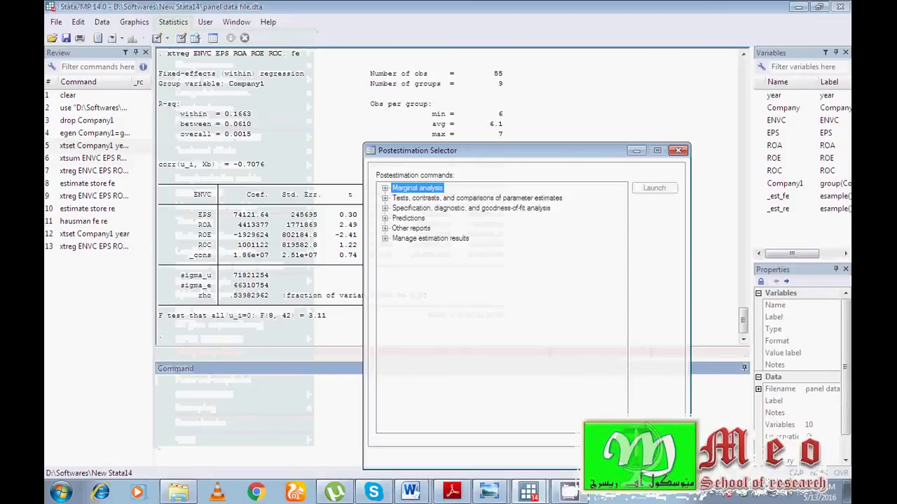
{"action": "double_click", "coordinate": [430, 239]}
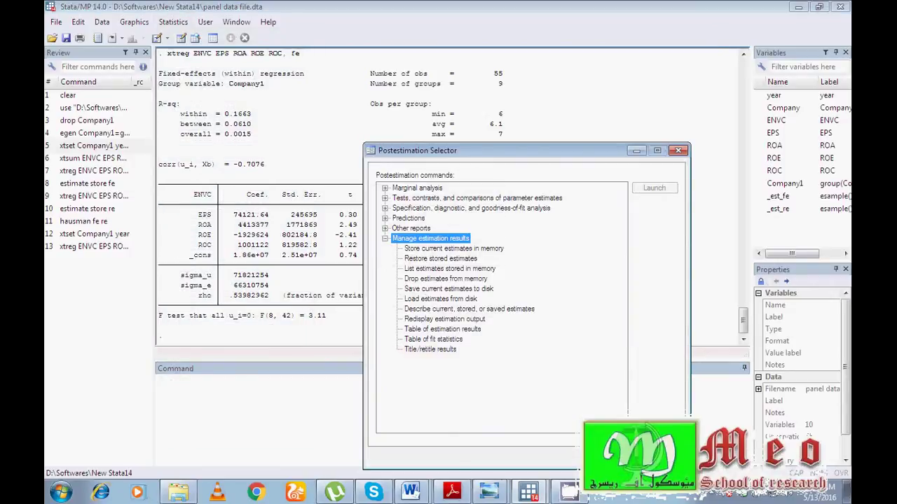
{"action": "left_click", "coordinate": [454, 249]}
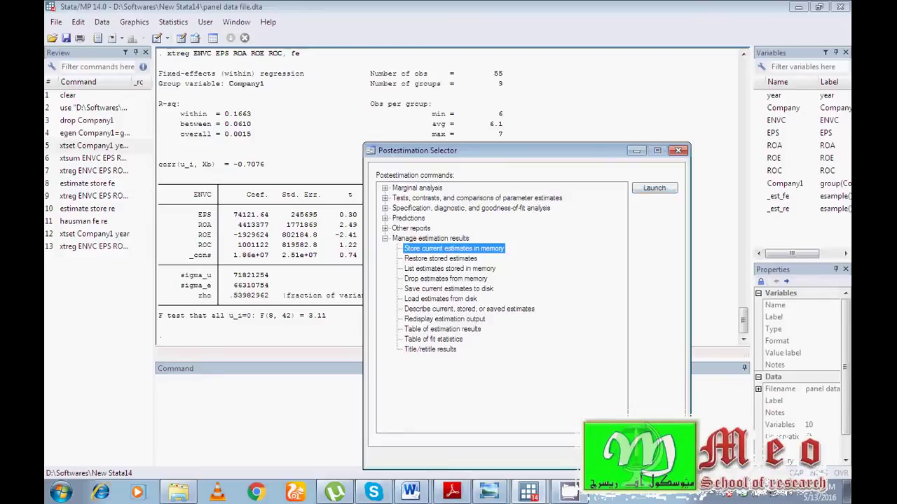
{"action": "left_click", "coordinate": [654, 188]}
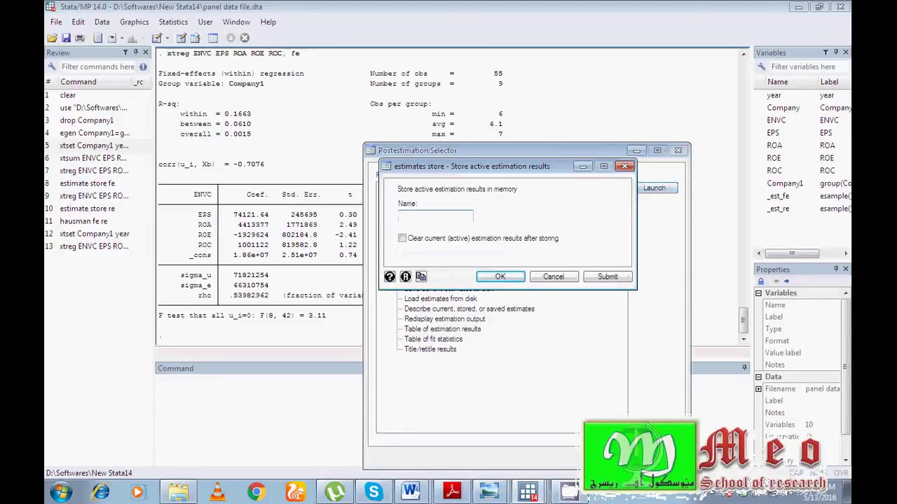
{"action": "type", "text": "fexed"}
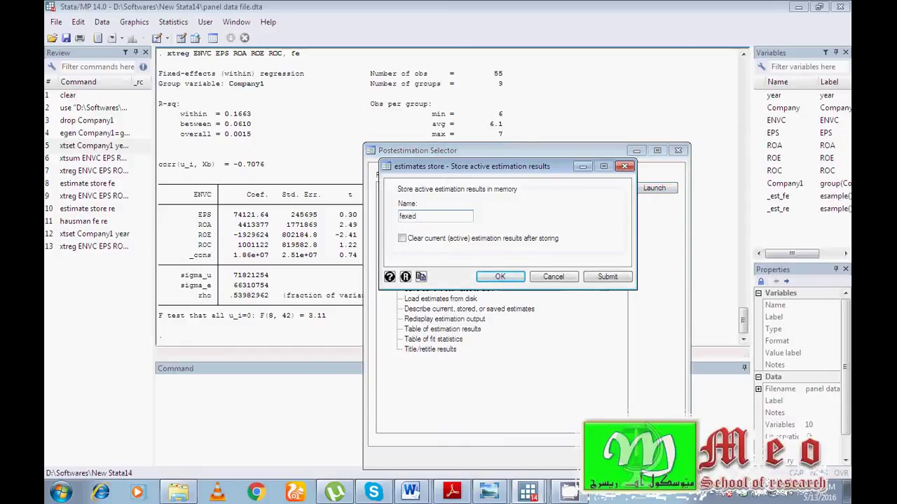
{"action": "key", "text": "Return"}
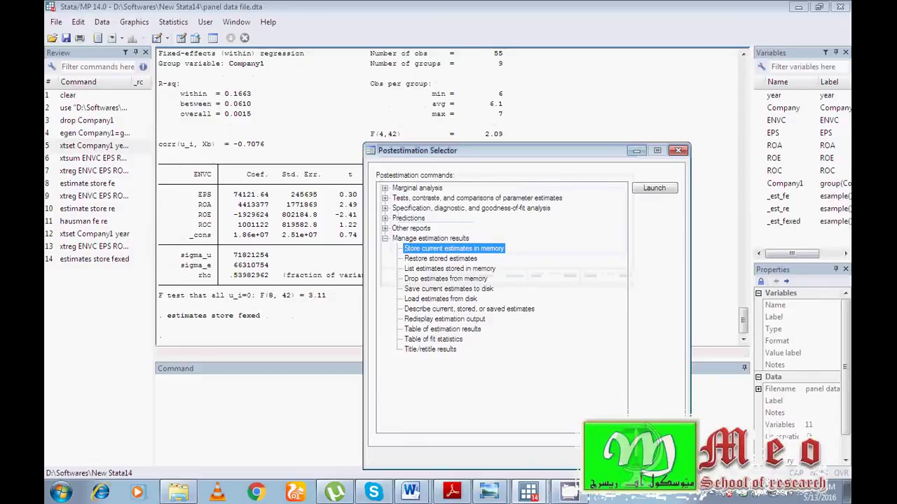
{"action": "left_click", "coordinate": [679, 150]}
Step: Run the longitudinal/panel linear regression of ENVC on EPS, ROA, ROE and ROC with the GLS random-effects model type
{"action": "left_click", "coordinate": [173, 22]}
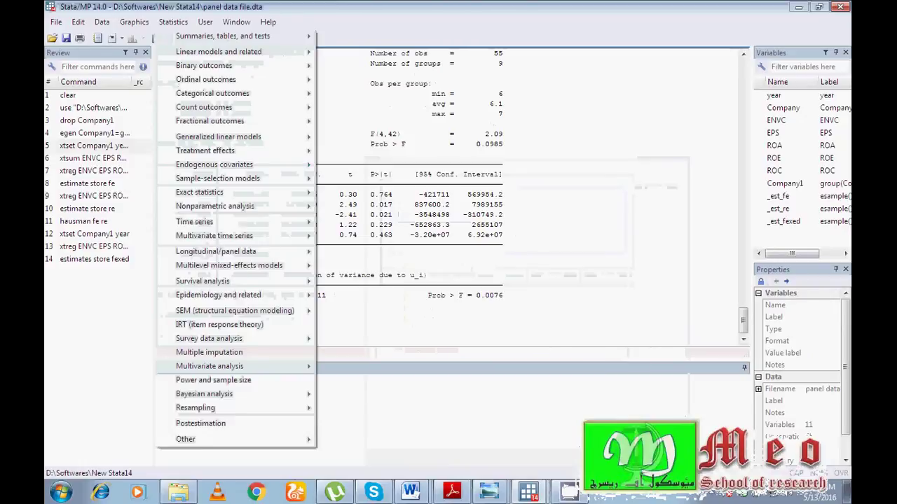
{"action": "mouse_move", "coordinate": [215, 251]}
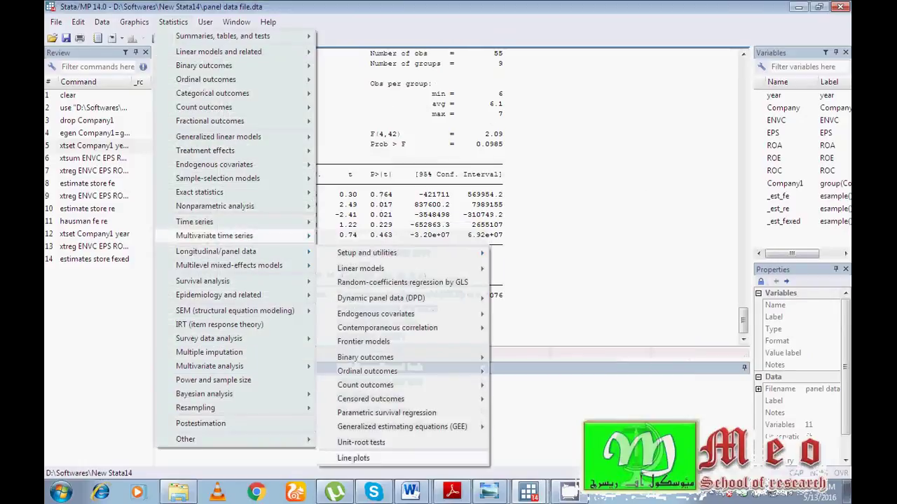
{"action": "mouse_move", "coordinate": [361, 268]}
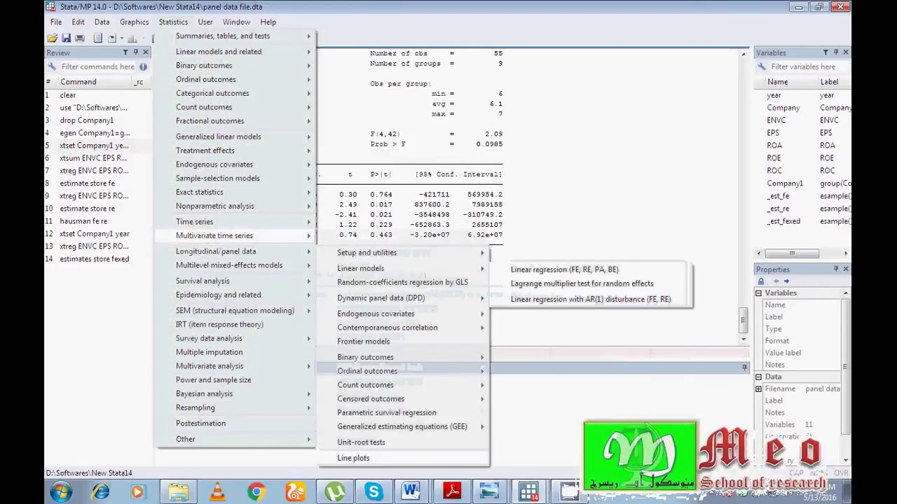
{"action": "left_click", "coordinate": [563, 269]}
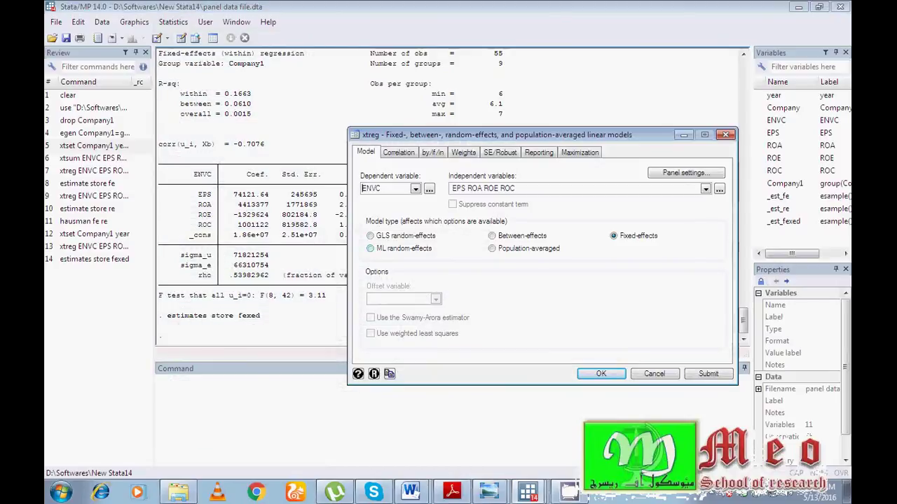
{"action": "left_click", "coordinate": [370, 248]}
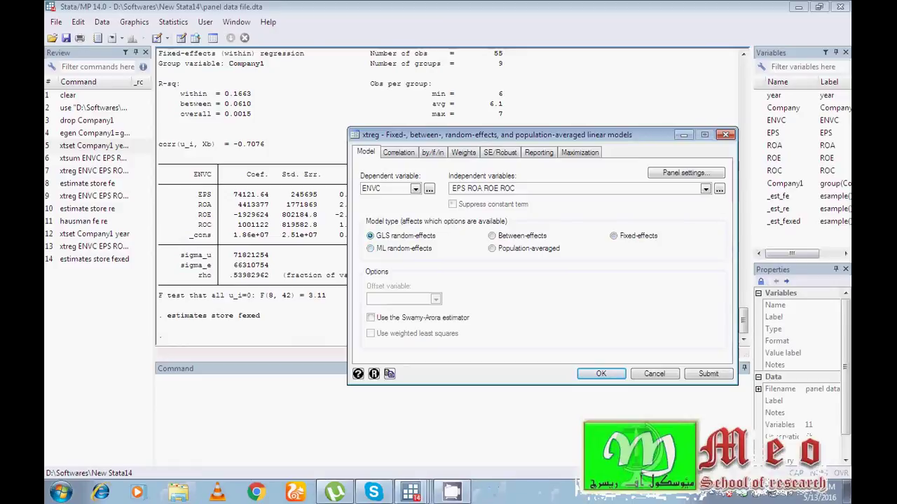
{"action": "key", "text": "Return"}
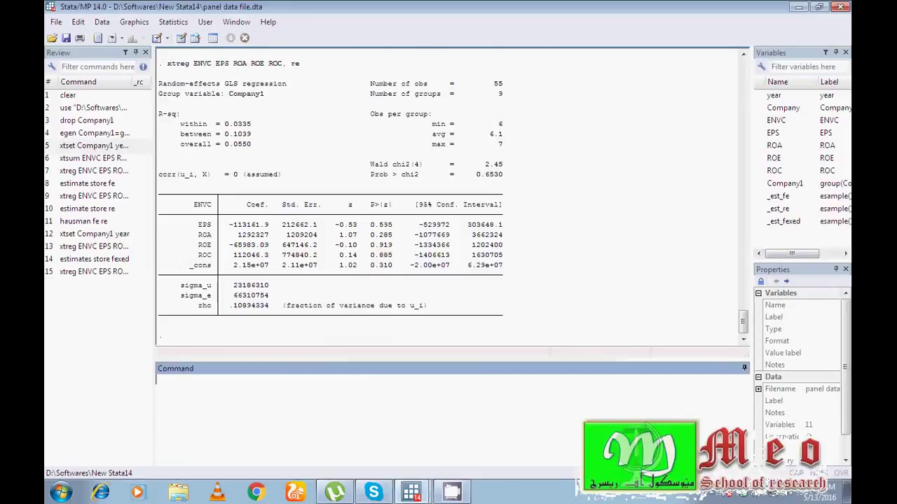
Step: Store the current random-effects estimates in memory under the name random, and close the Postestimation Selector
{"action": "left_click", "coordinate": [412, 491]}
{"action": "left_click", "coordinate": [411, 464]}
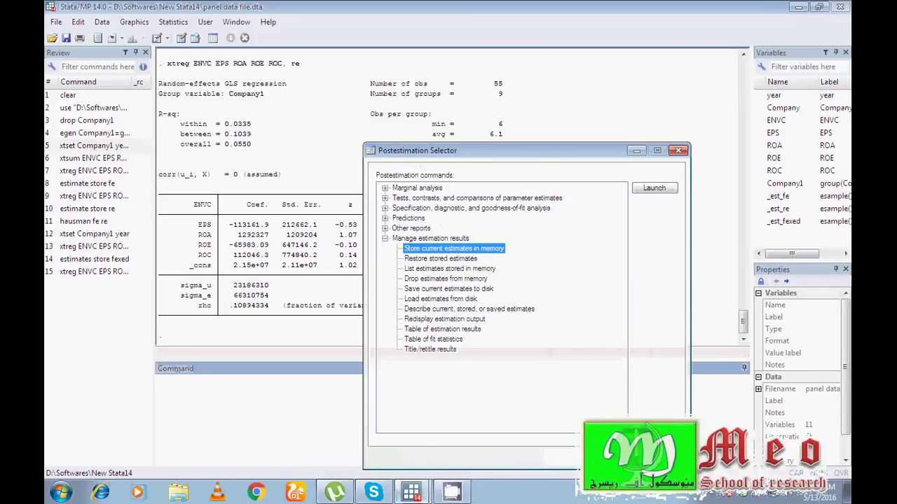
{"action": "left_click", "coordinate": [654, 187]}
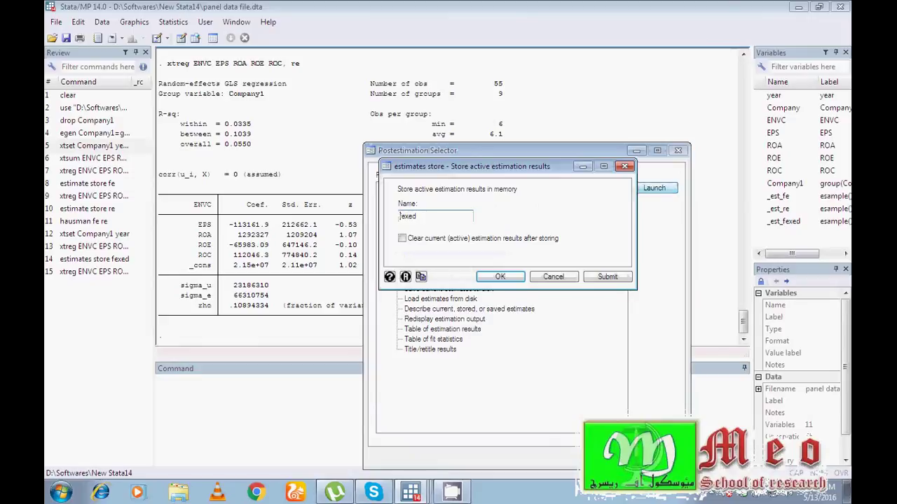
{"action": "key", "text": "BackSpace"}
{"action": "key", "text": "BackSpace"}
{"action": "key", "text": "BackSpace"}
{"action": "key", "text": "BackSpace"}
{"action": "key", "text": "BackSpace"}
{"action": "type", "text": "random"}
{"action": "key", "text": "Return"}
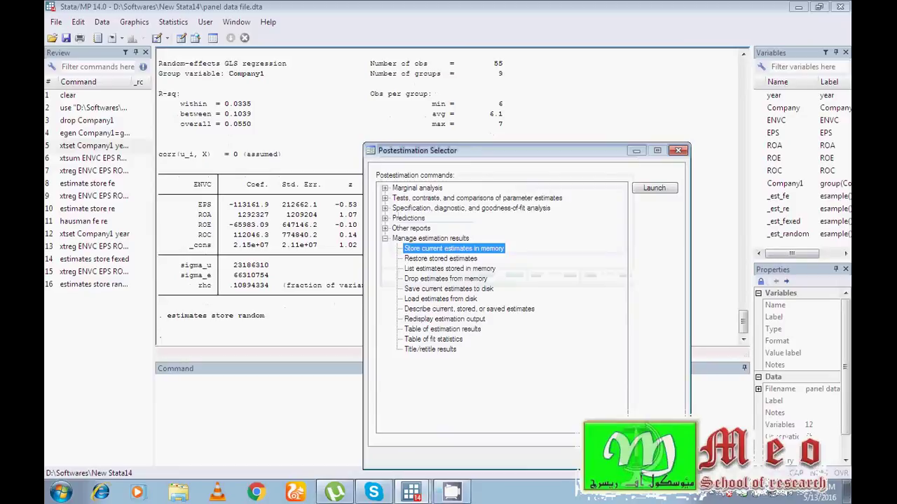
{"action": "key", "text": "Escape"}
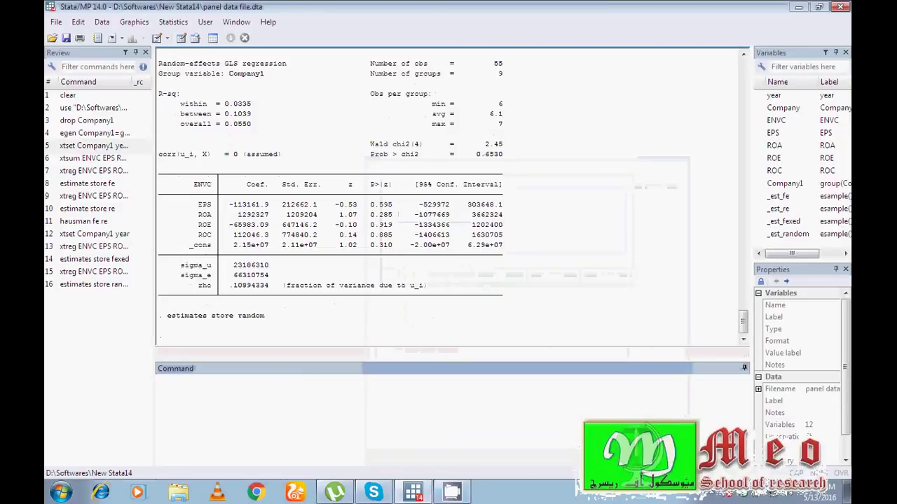
Step: Launch the Hausman specification test from the specification, diagnostic, and goodness-of-fit analysis group of the postestimation commands
{"action": "left_click", "coordinate": [173, 21]}
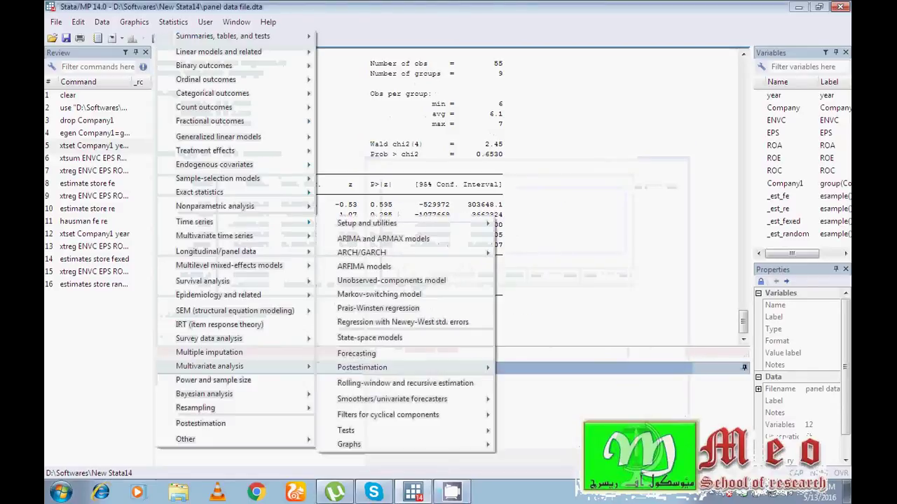
{"action": "mouse_move", "coordinate": [216, 252]}
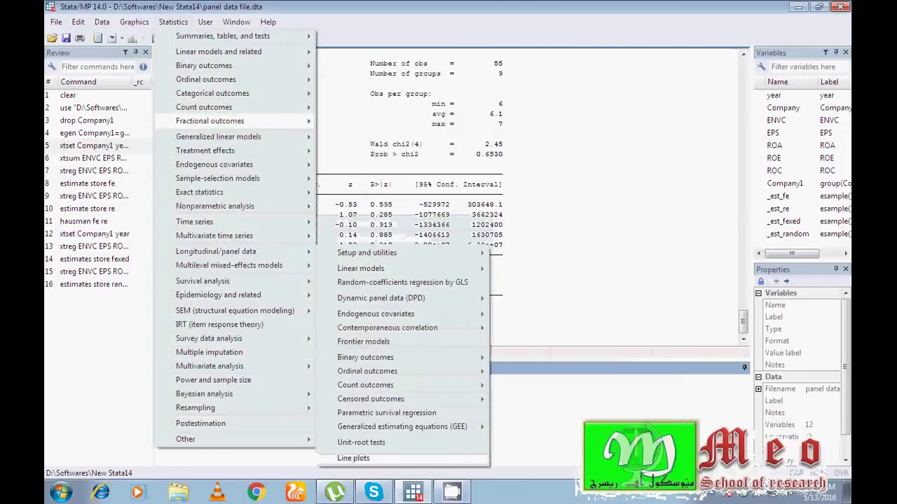
{"action": "mouse_move", "coordinate": [367, 253]}
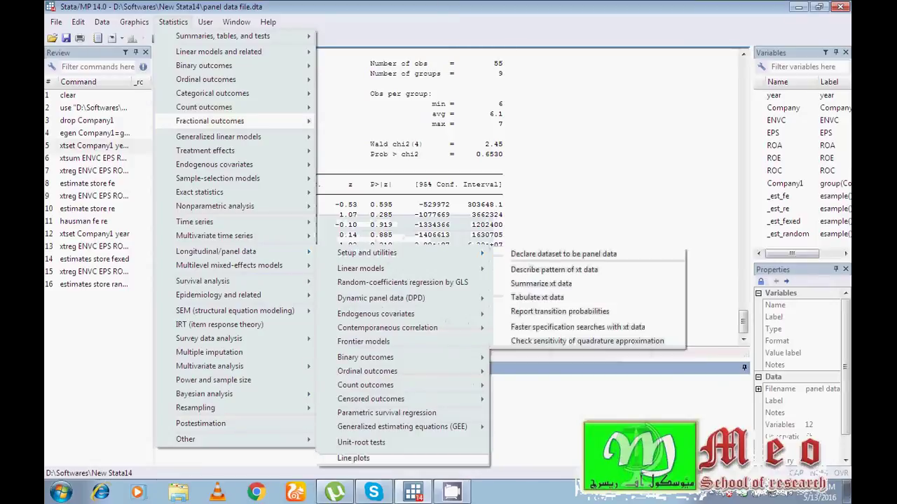
{"action": "left_click", "coordinate": [201, 424]}
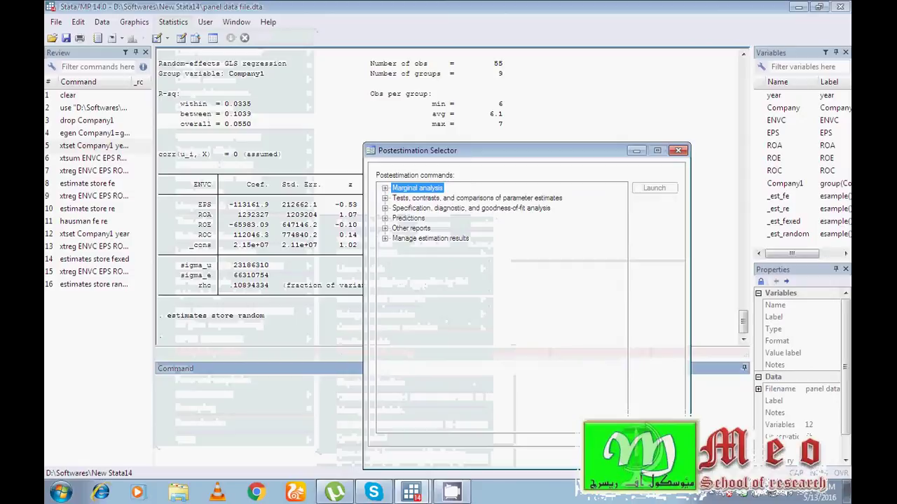
{"action": "key", "text": "Down"}
{"action": "key", "text": "Down"}
{"action": "key", "text": "Right"}
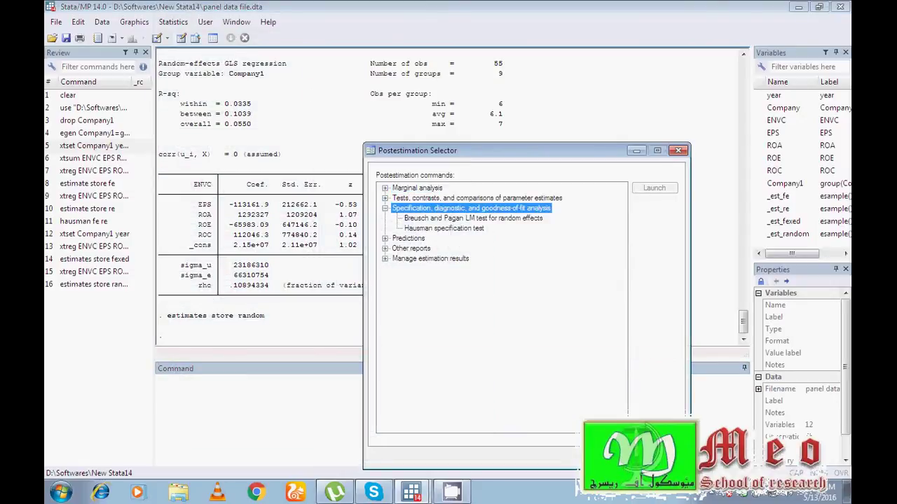
{"action": "key", "text": "Down"}
{"action": "key", "text": "Down"}
{"action": "key", "text": "Return"}
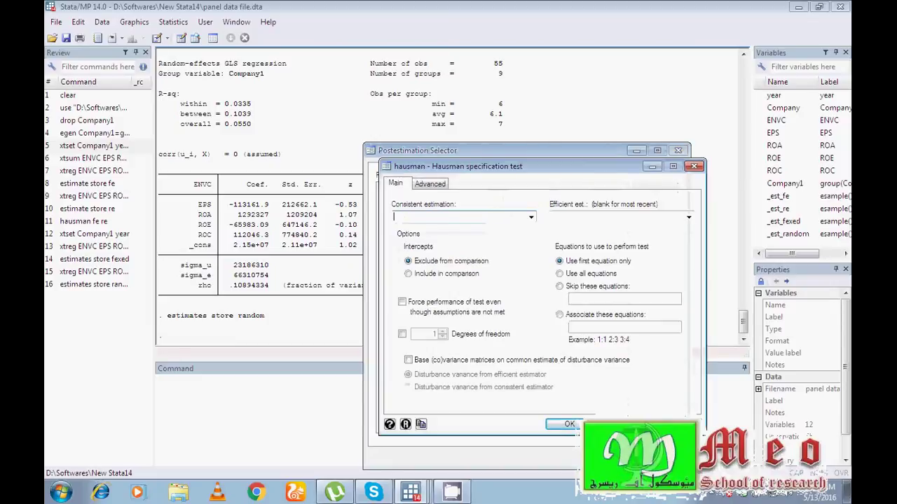
Step: Run the Hausman test with fe as consistent and re as efficient estimation, close the selector, and highlight the Prob>chi2 line
{"action": "left_click", "coordinate": [530, 217]}
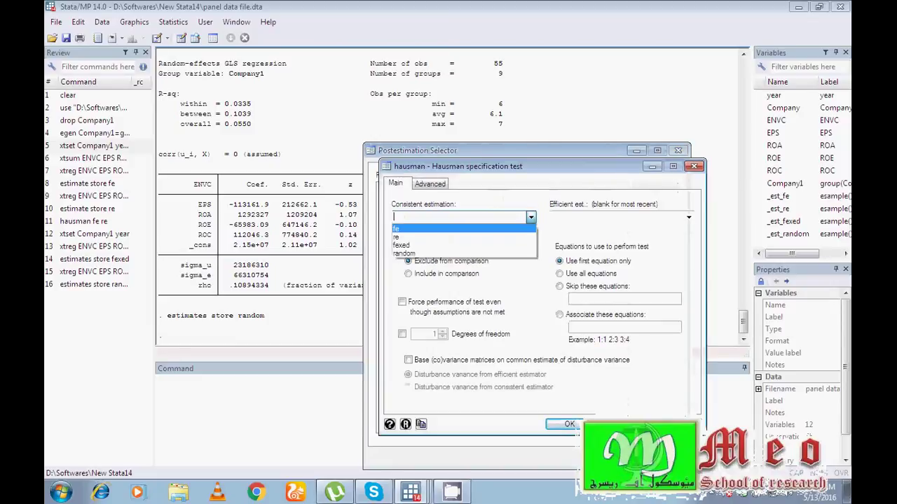
{"action": "left_click", "coordinate": [434, 229]}
{"action": "left_click", "coordinate": [688, 218]}
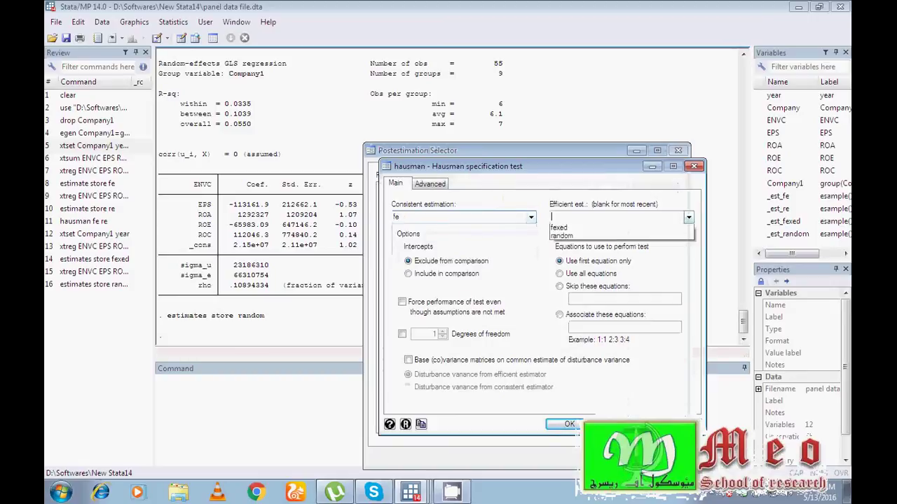
{"action": "key", "text": "Return"}
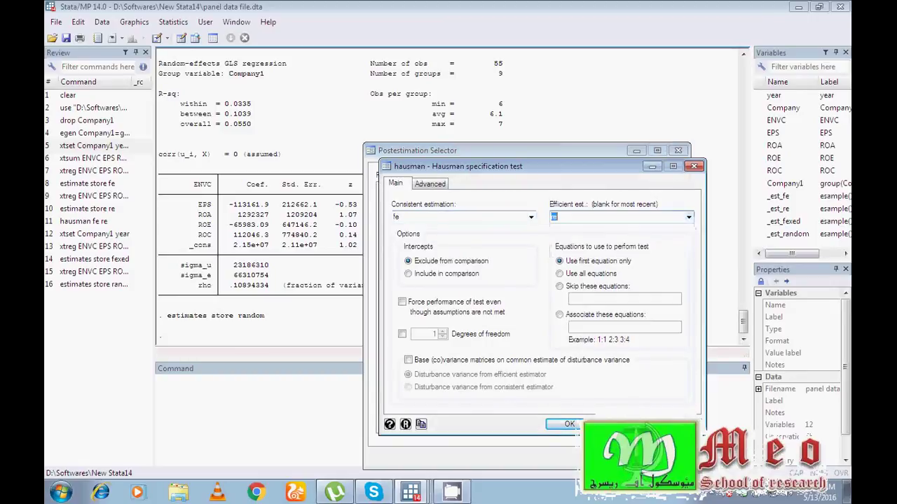
{"action": "key", "text": "Return"}
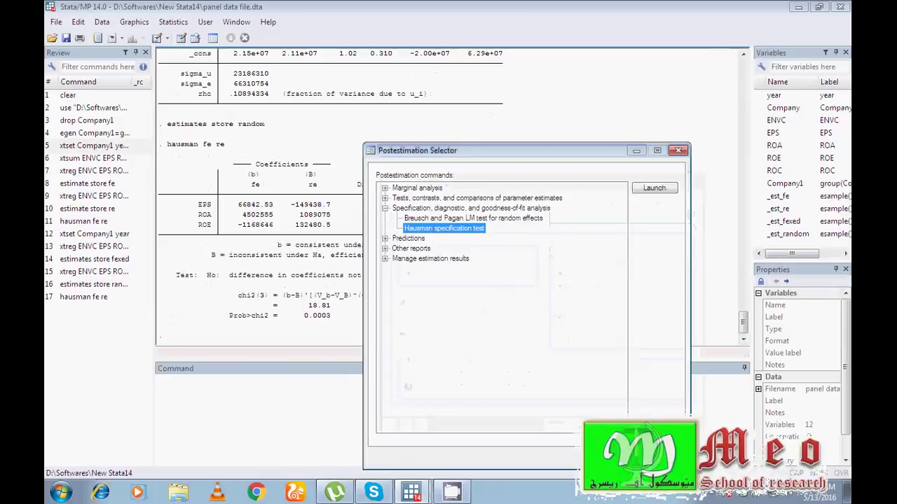
{"action": "key", "text": "Escape"}
{"action": "left_click_drag", "start_coordinate": [221, 316], "coordinate": [330, 316]}
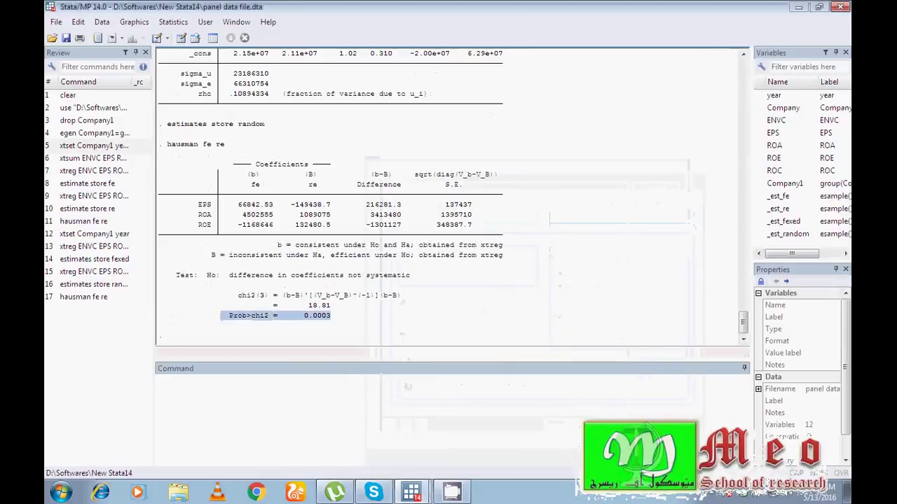